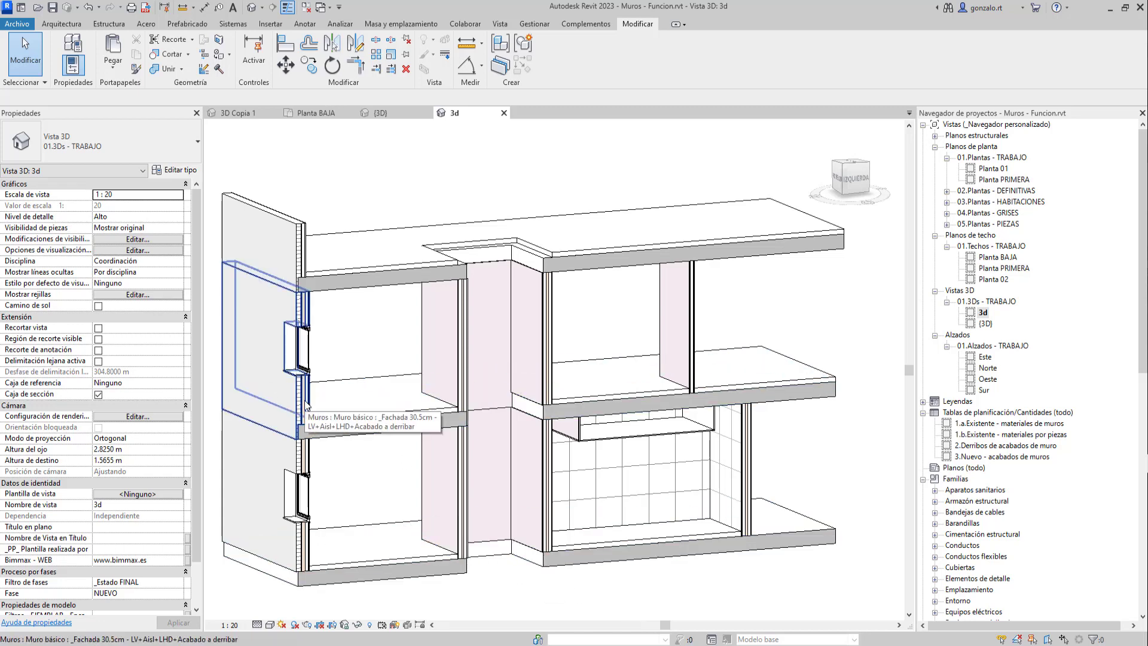
- Inspect the type, constraints and offsets of the façade, partition, ceiling soffit and roof parapet walls in the 3D view
left_click(305, 404)
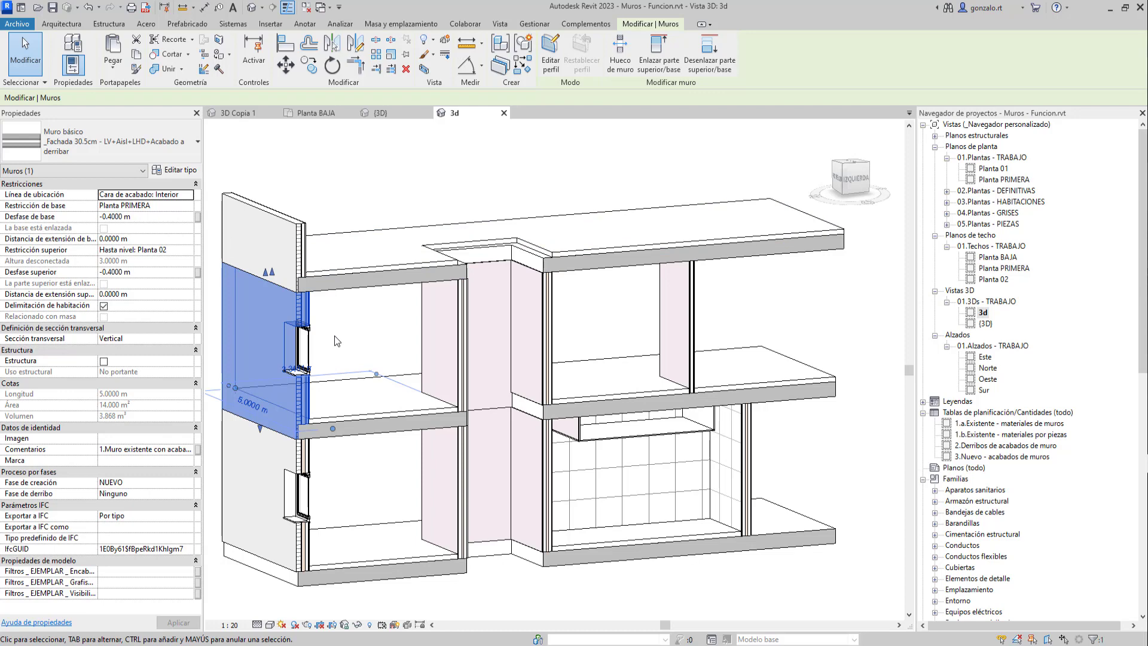
left_click(686, 332)
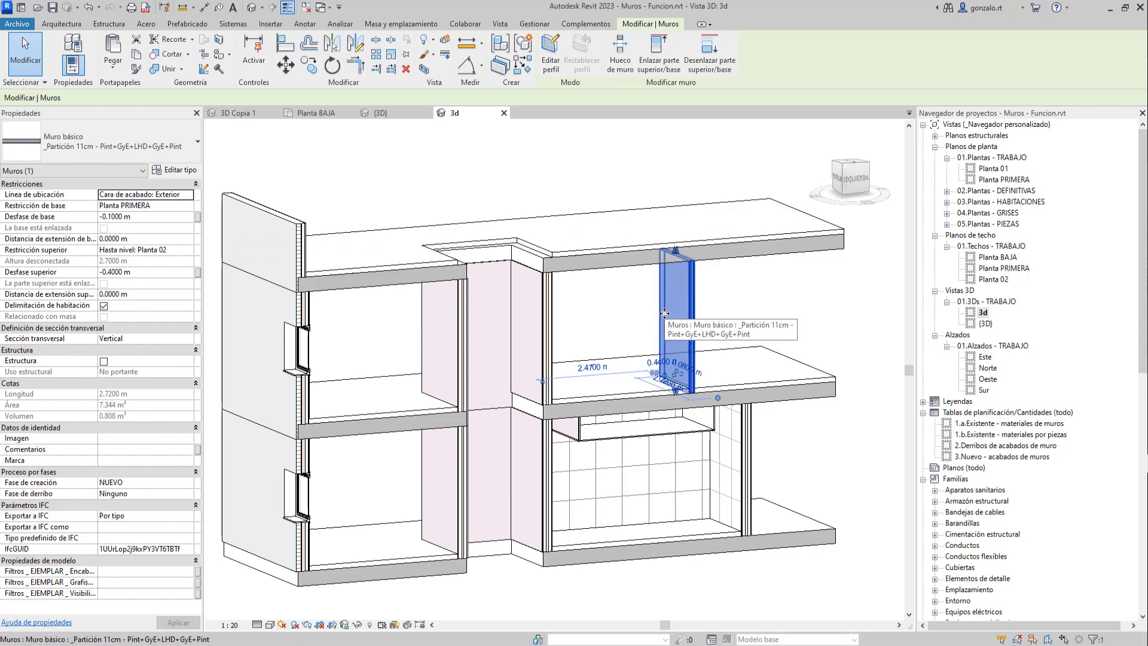
left_click(576, 433)
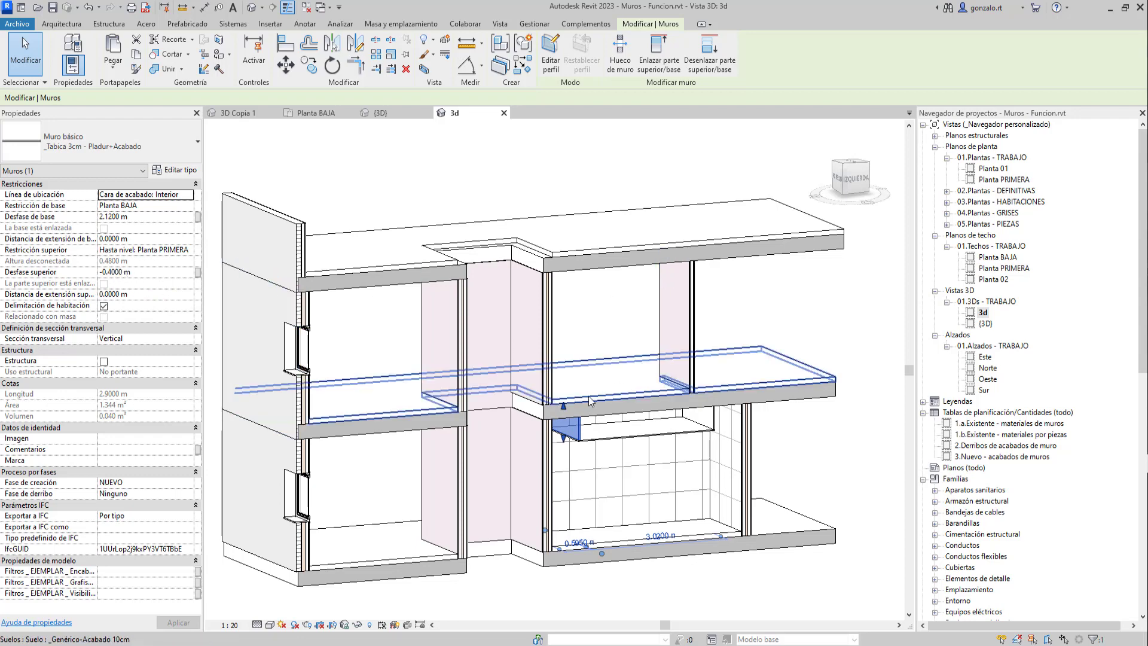
left_click(302, 256)
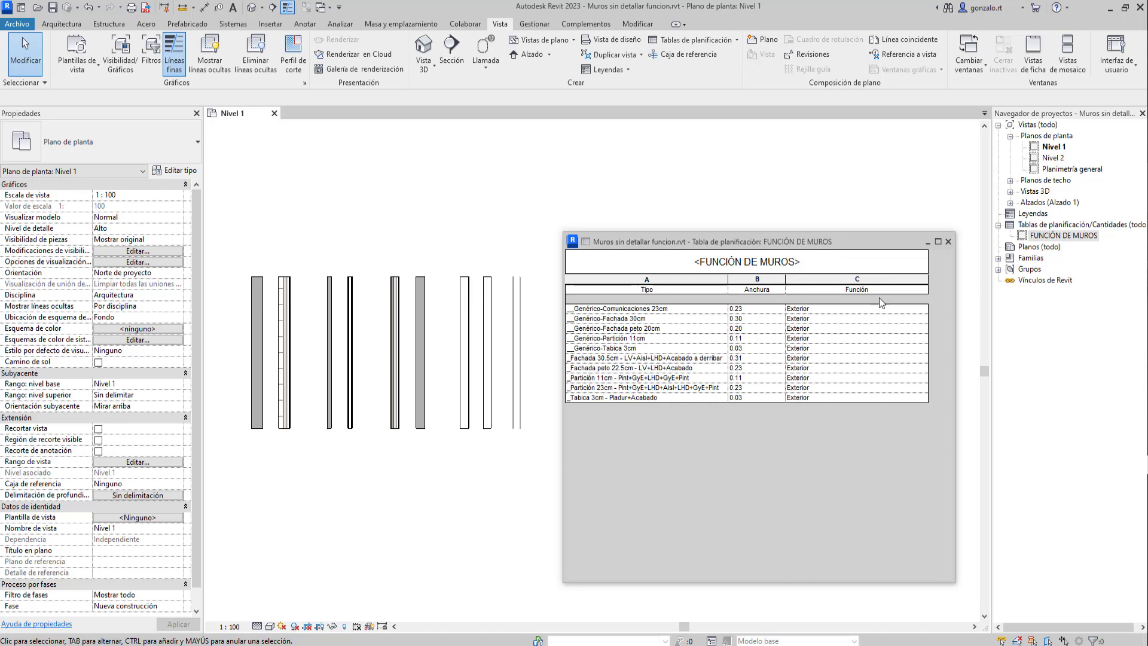
- Set up a new wall of type __Genérico-Fachada 30cm with base and top offsets of -40 cm
left_click(373, 496)
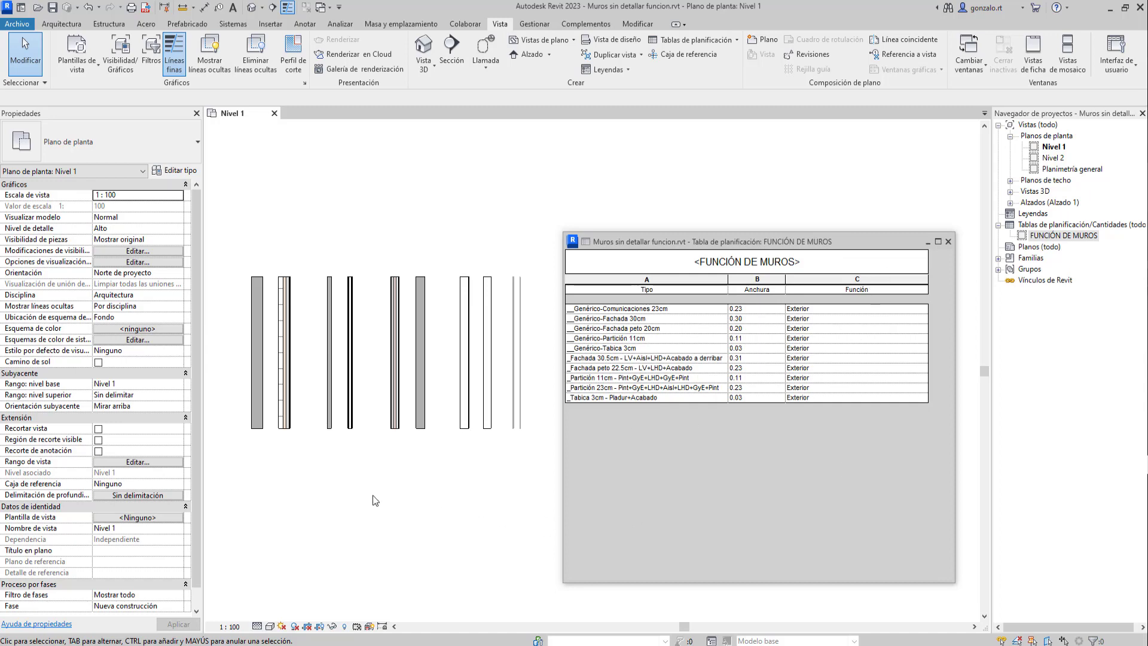
key("w")
key("a")
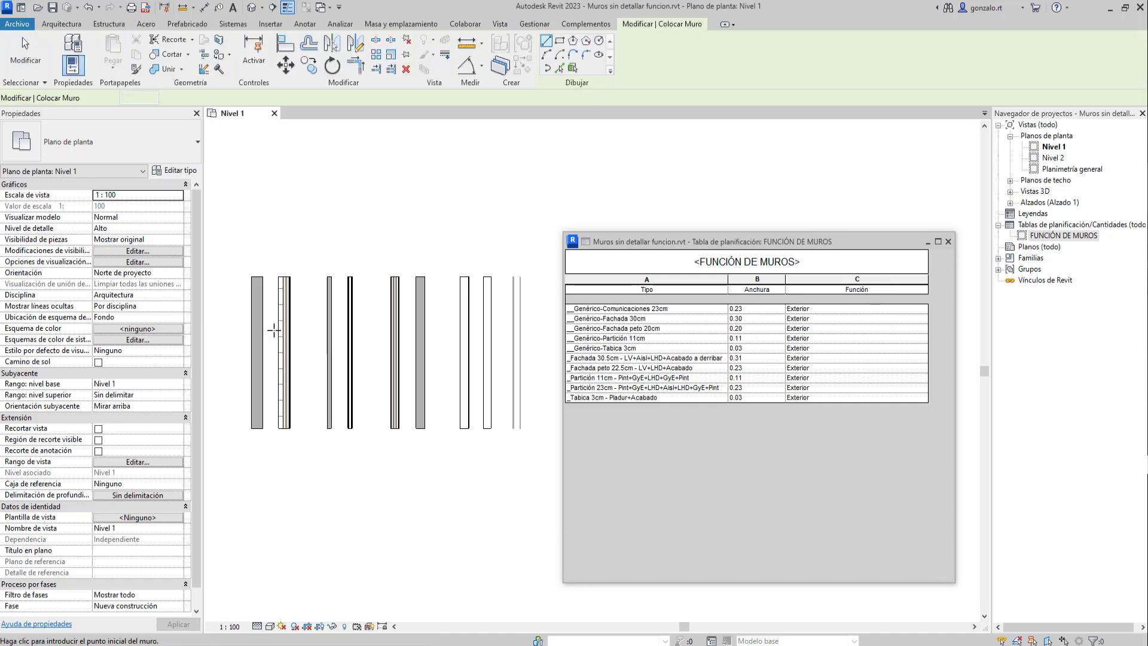
left_click(131, 153)
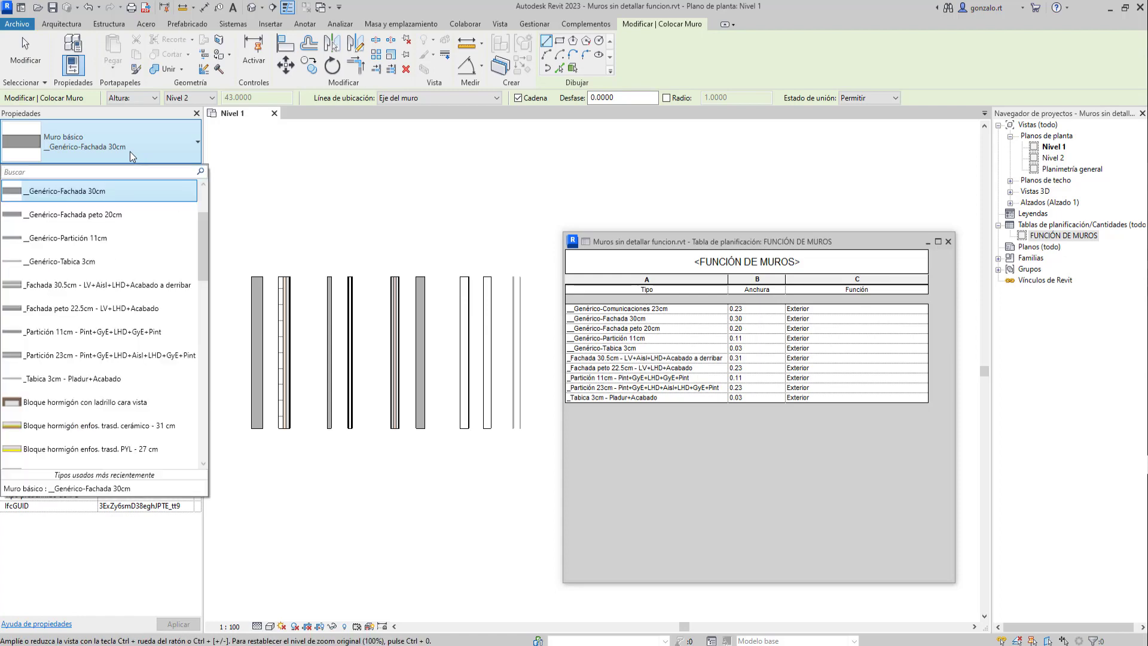
left_click(85, 197)
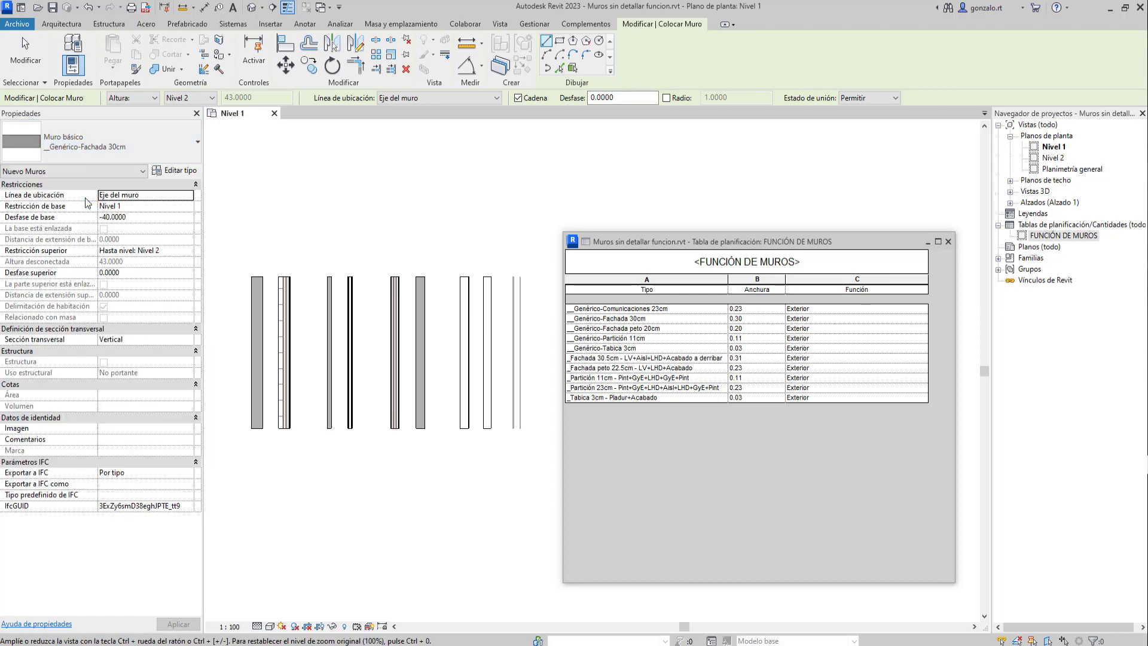
left_click(139, 219)
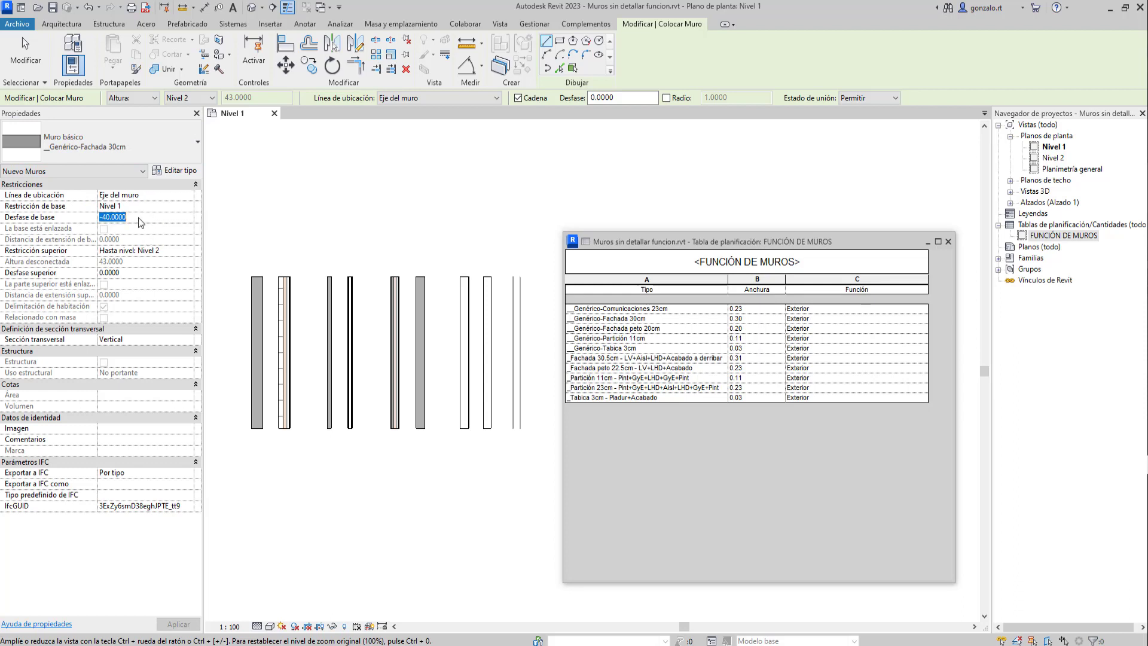
type("-40CM")
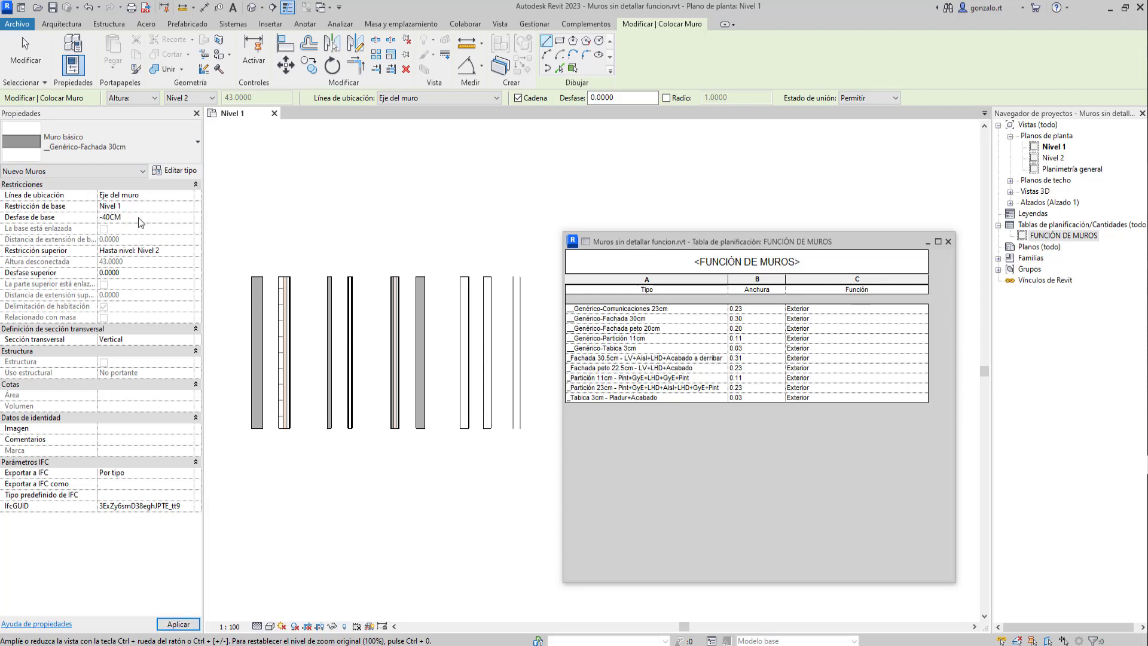
key("Return")
left_click(149, 274)
type("-40CM")
key("Return")
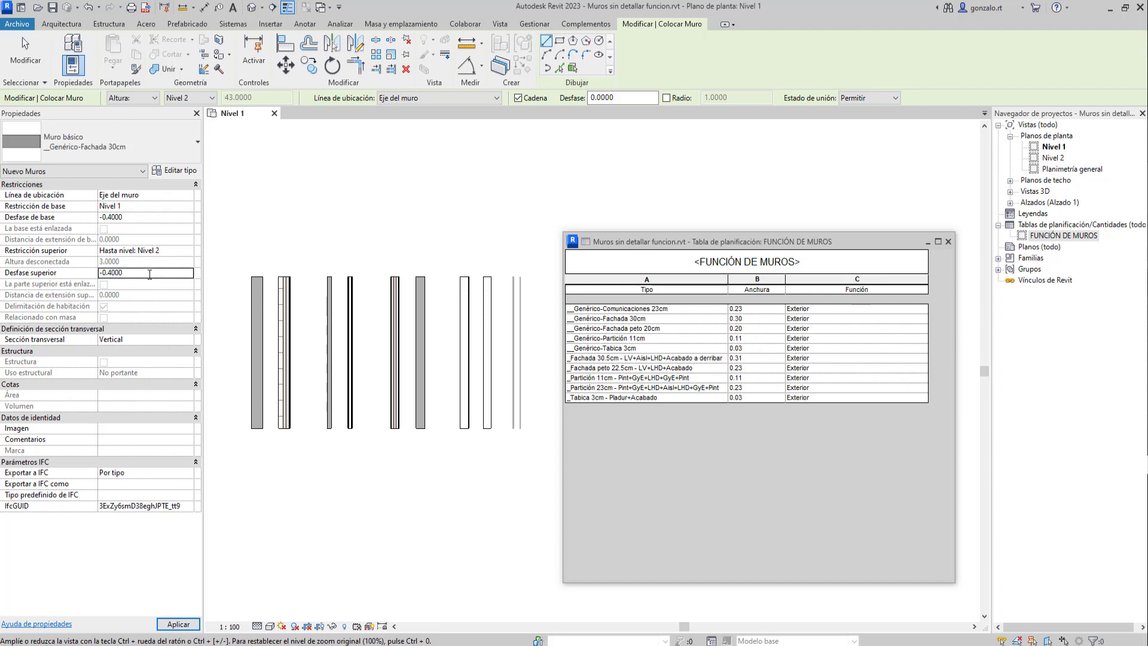
- Draw one vertical façade wall segment below the existing row of walls in the Nivel 1 plan
left_click(307, 589)
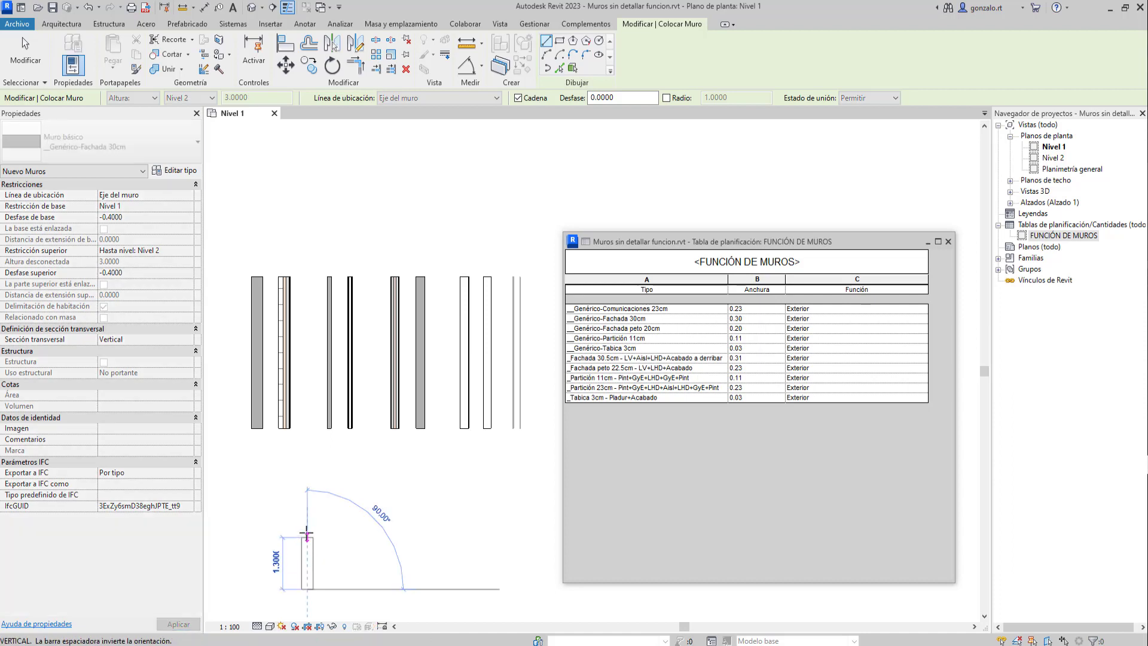
left_click(308, 469)
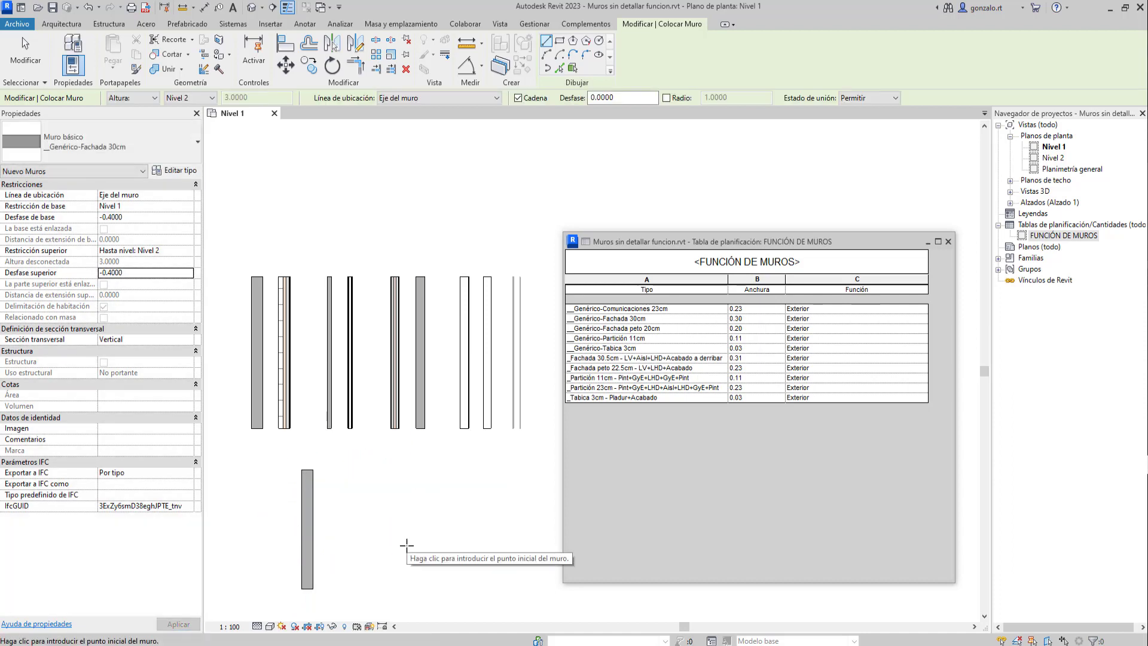
key("Escape")
key("Escape")
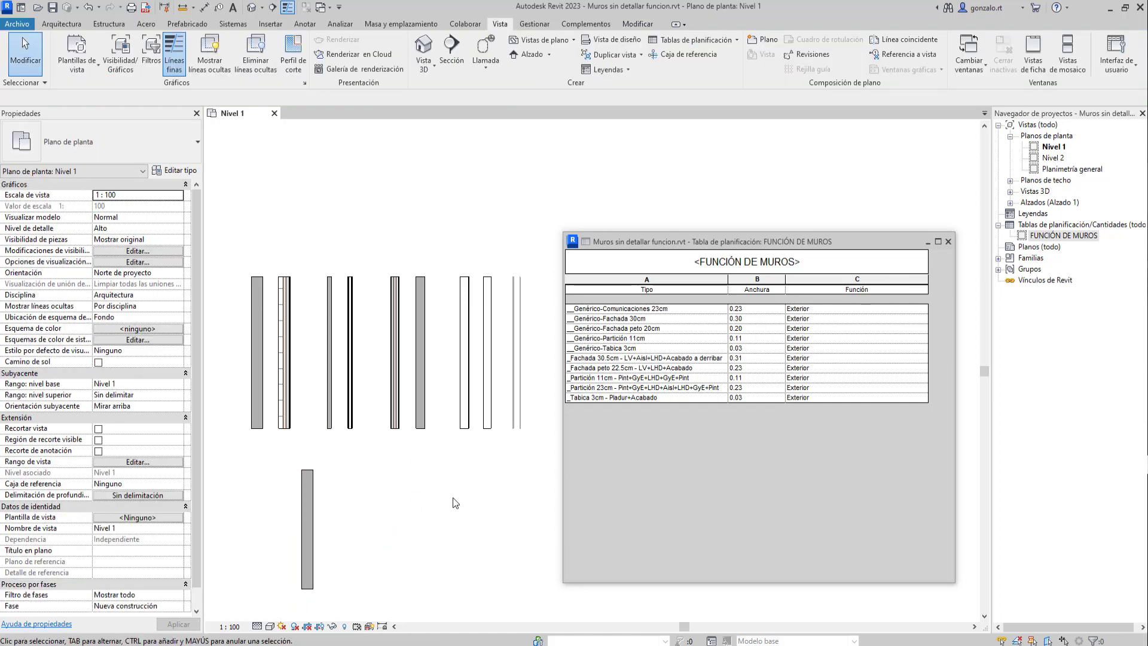
- Set up a new wall of type __Genérico-Partición 11cm with a base offset of -10 cm
key("w")
key("a")
left_click(117, 149)
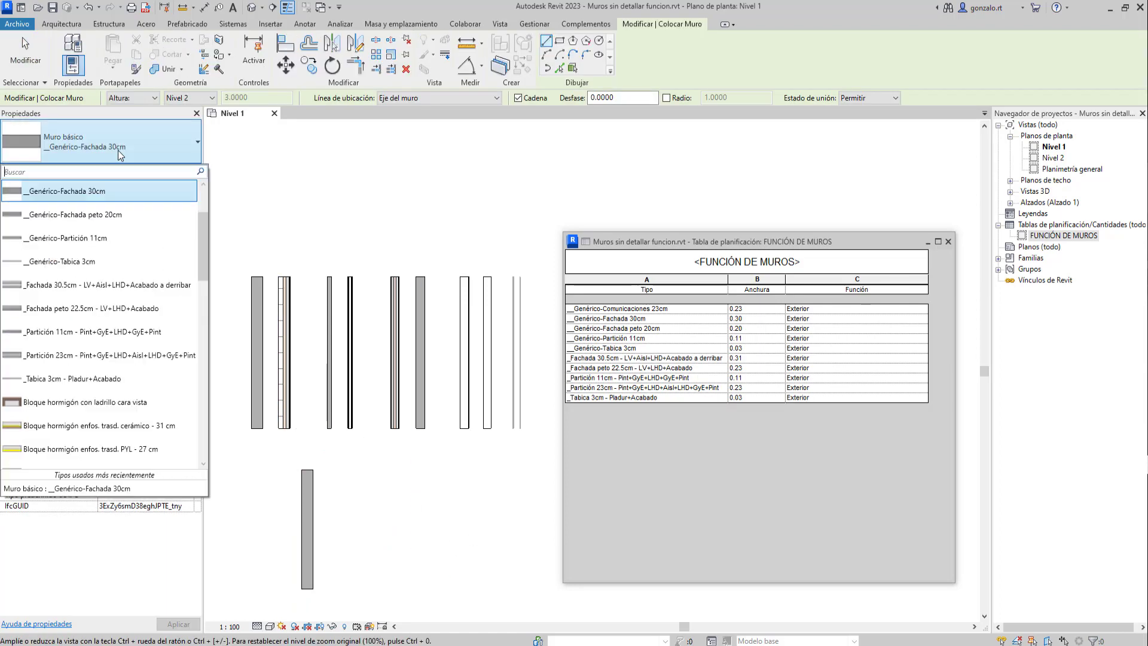
left_click(82, 246)
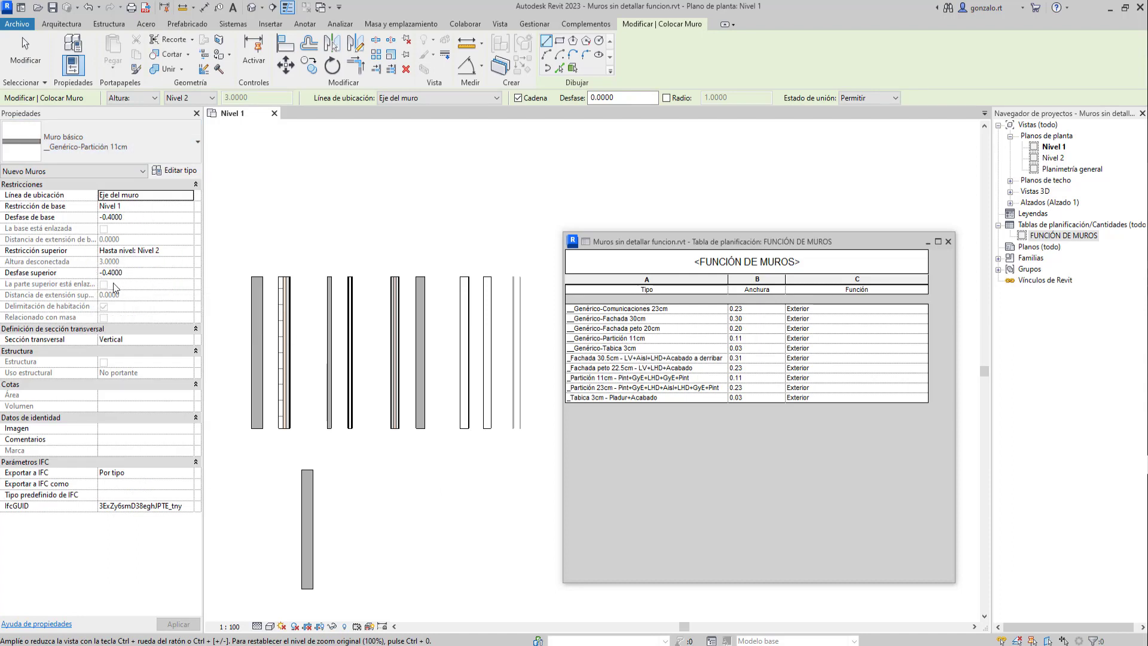
left_click(142, 219)
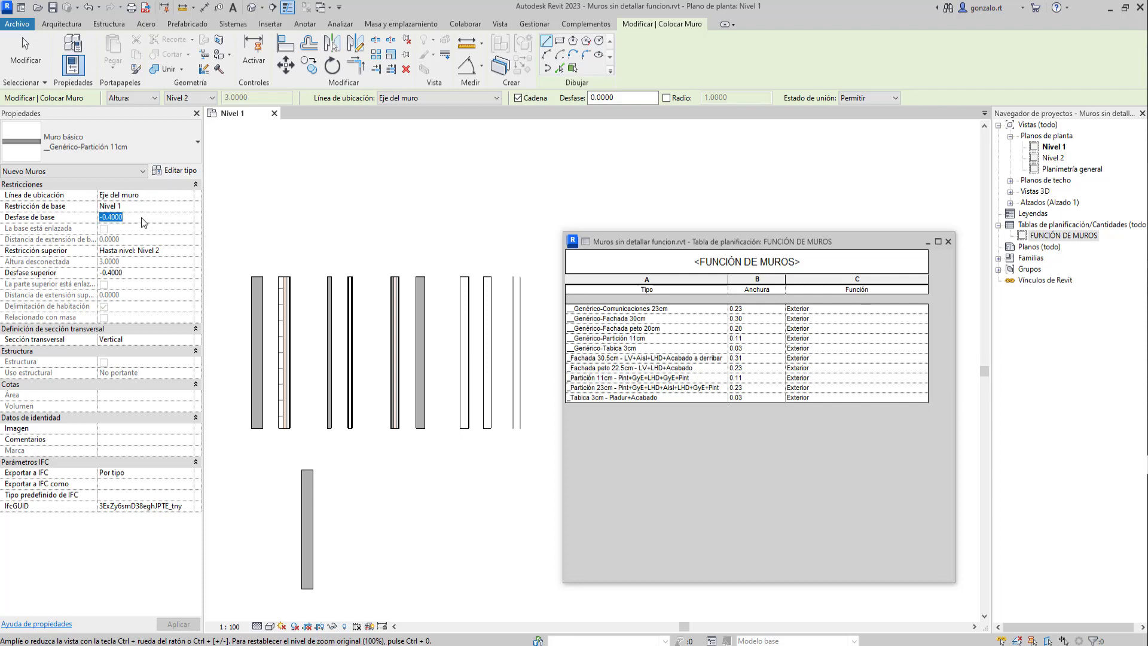
type("-10cm")
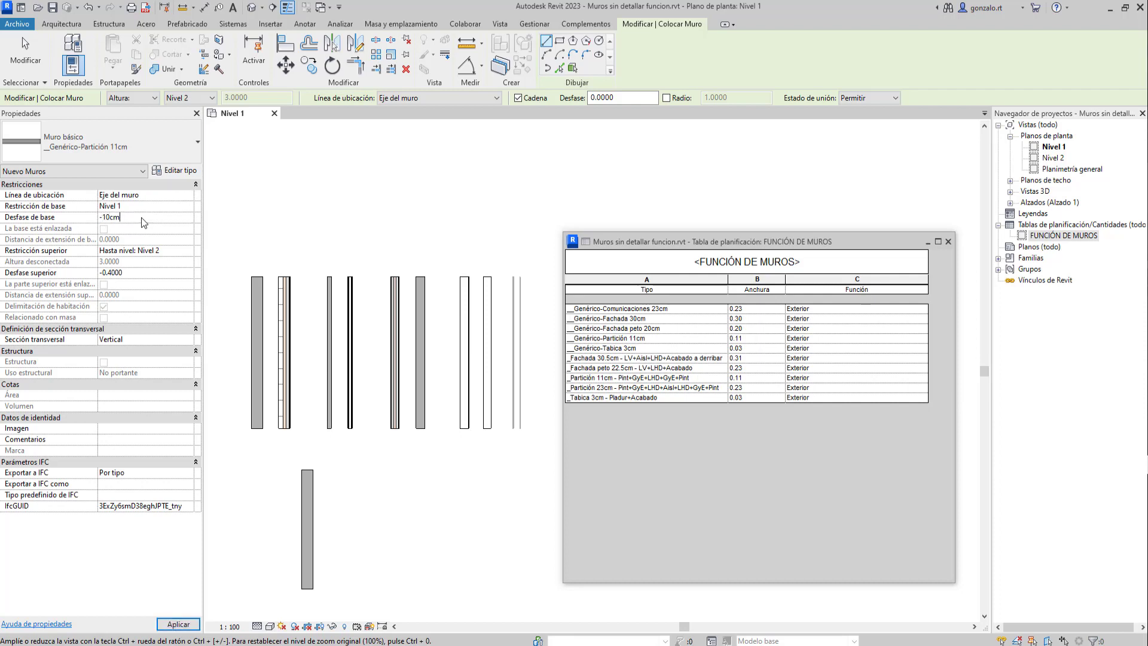
key("Return")
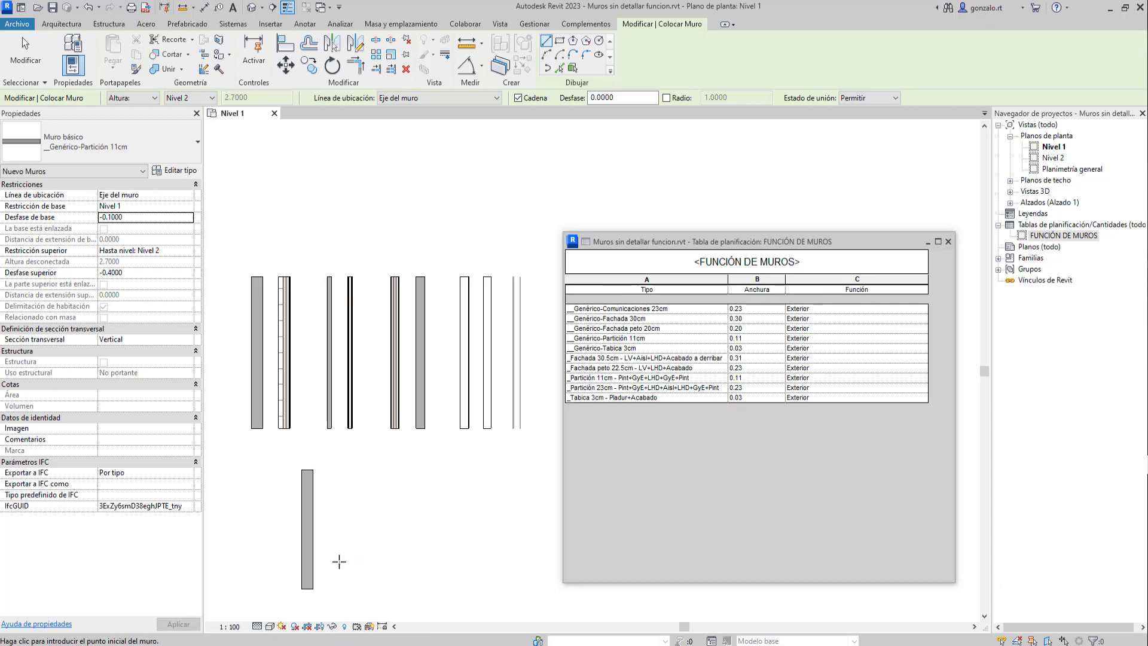
- Draw a shorter vertical partition wall just to the right of the new façade wall
left_click(348, 573)
left_click(348, 494)
key("Escape")
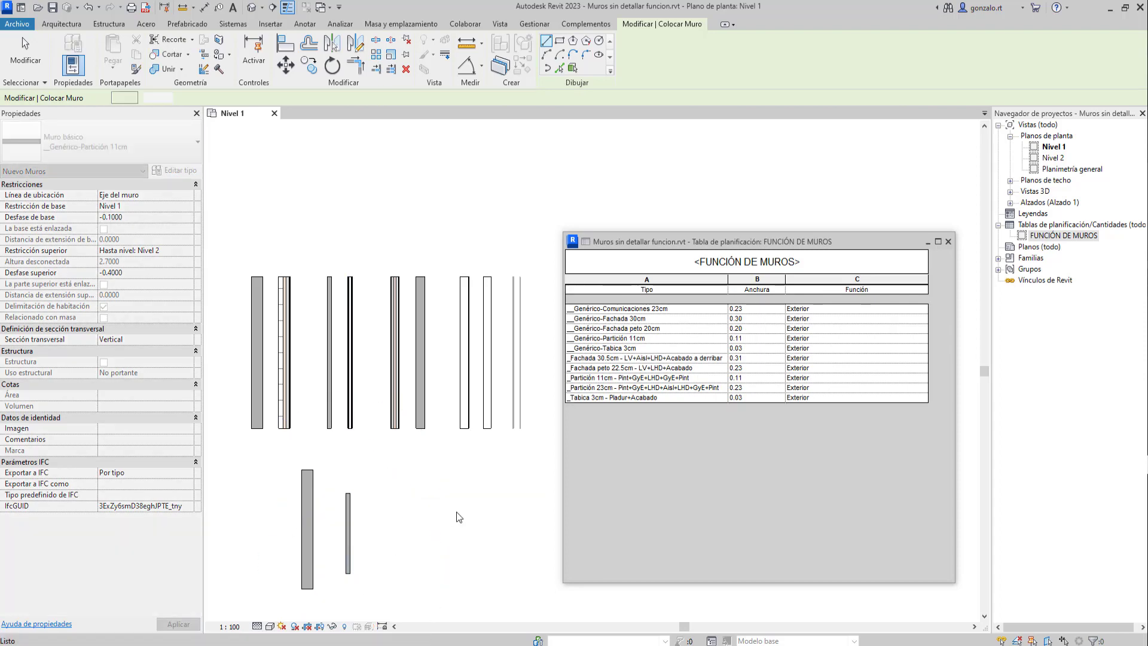
key("Escape")
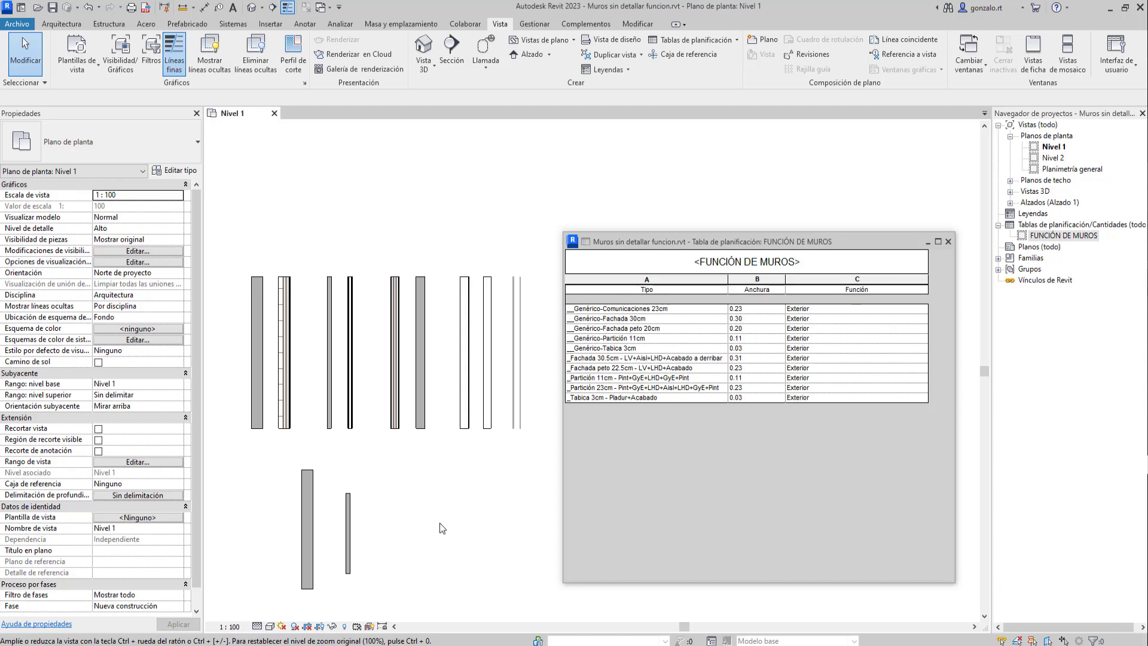
- Check which base and top offsets a new __Genérico-Fachada 30cm wall is given, without drawing it
key("w")
key("a")
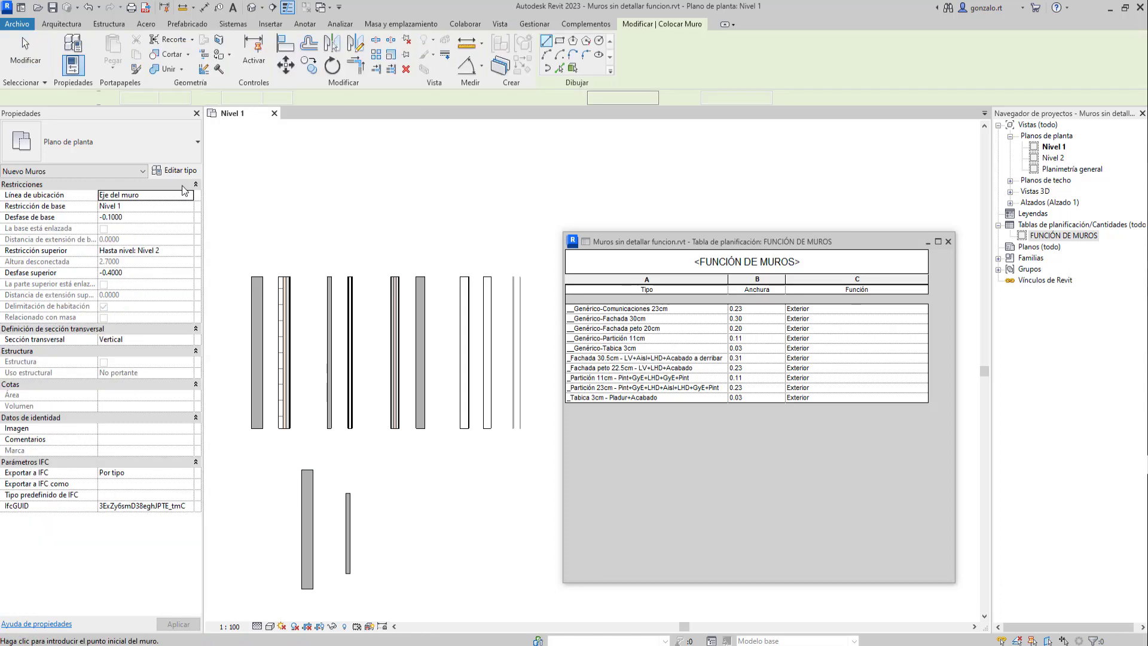
left_click(70, 149)
scroll(80, 246, "up", 3)
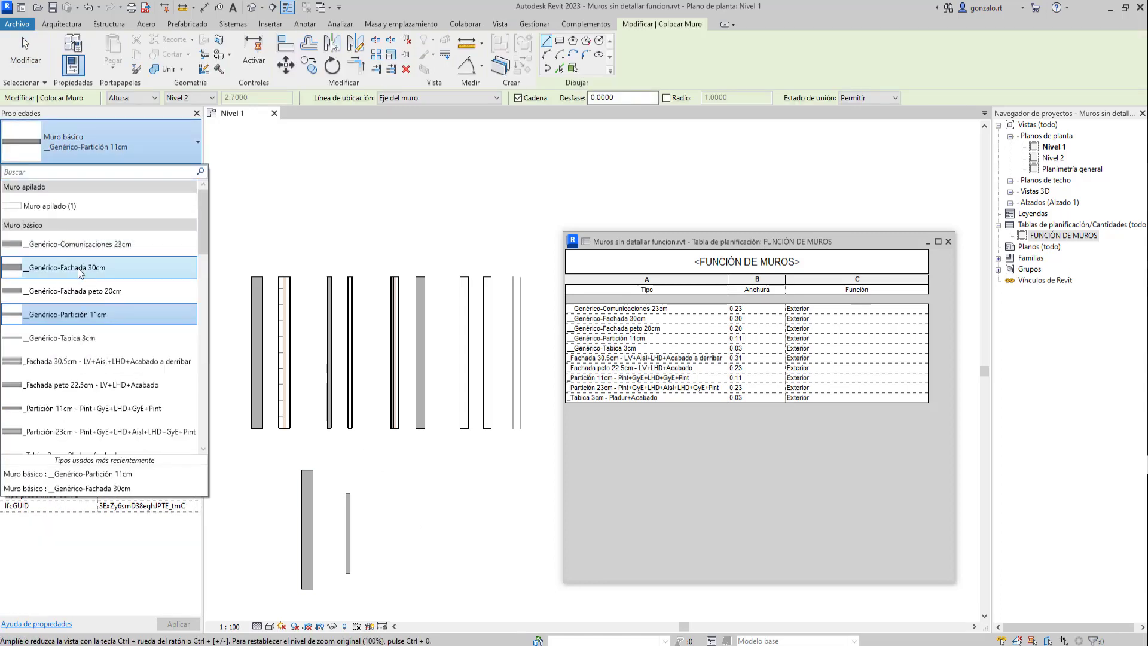
left_click(74, 270)
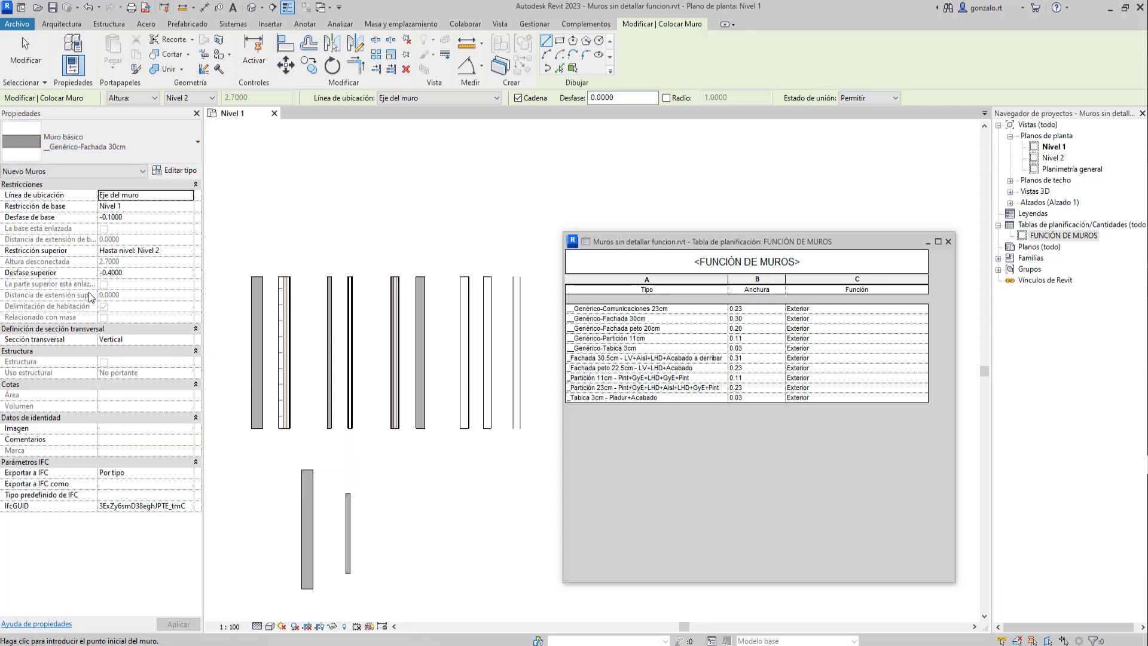
key("Escape")
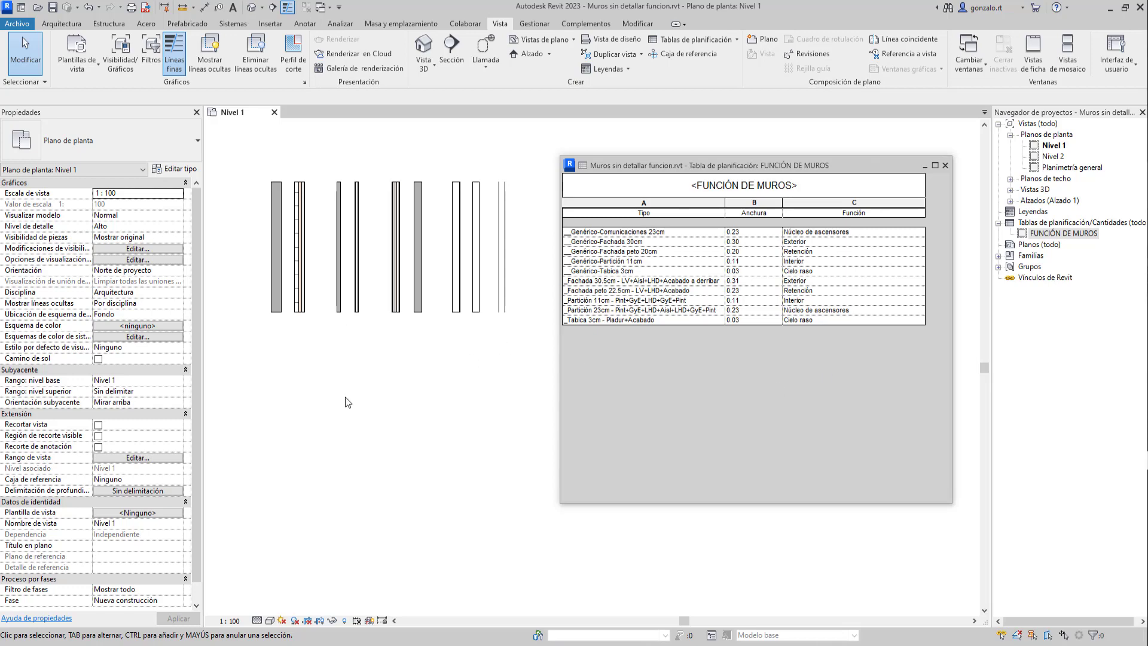
- Draw a vertical __Genérico-Fachada 30cm wall about 3.8 m long below the leftmost existing wall in the Nivel 1 plan
left_click(260, 381)
key("w")
key("a")
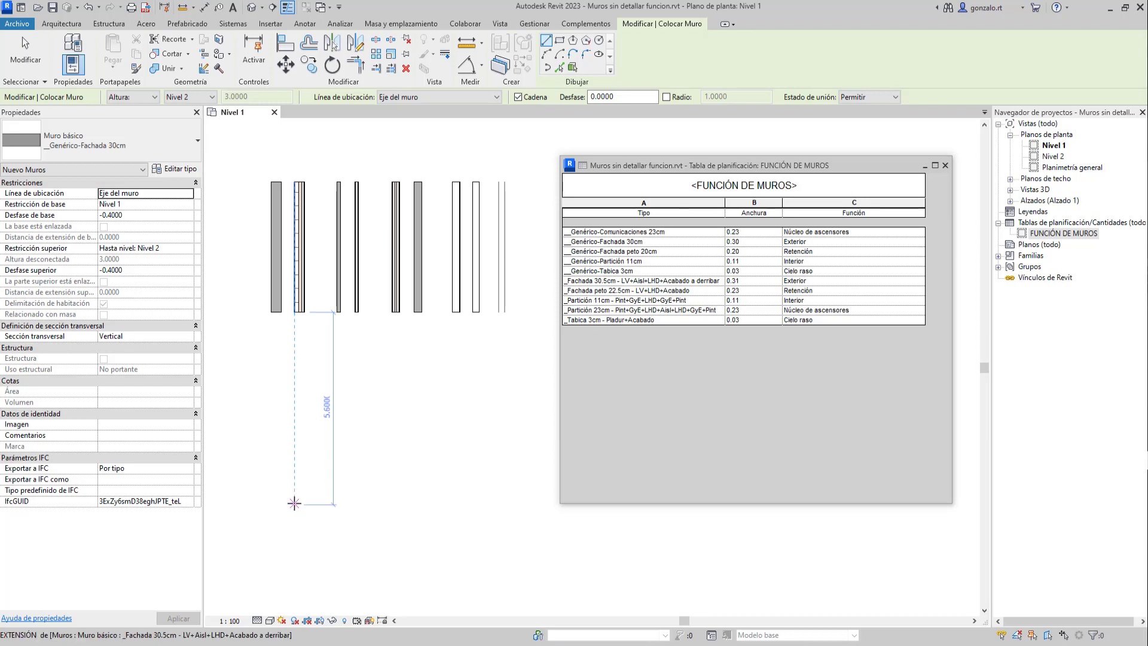
left_click(271, 501)
left_click(270, 371)
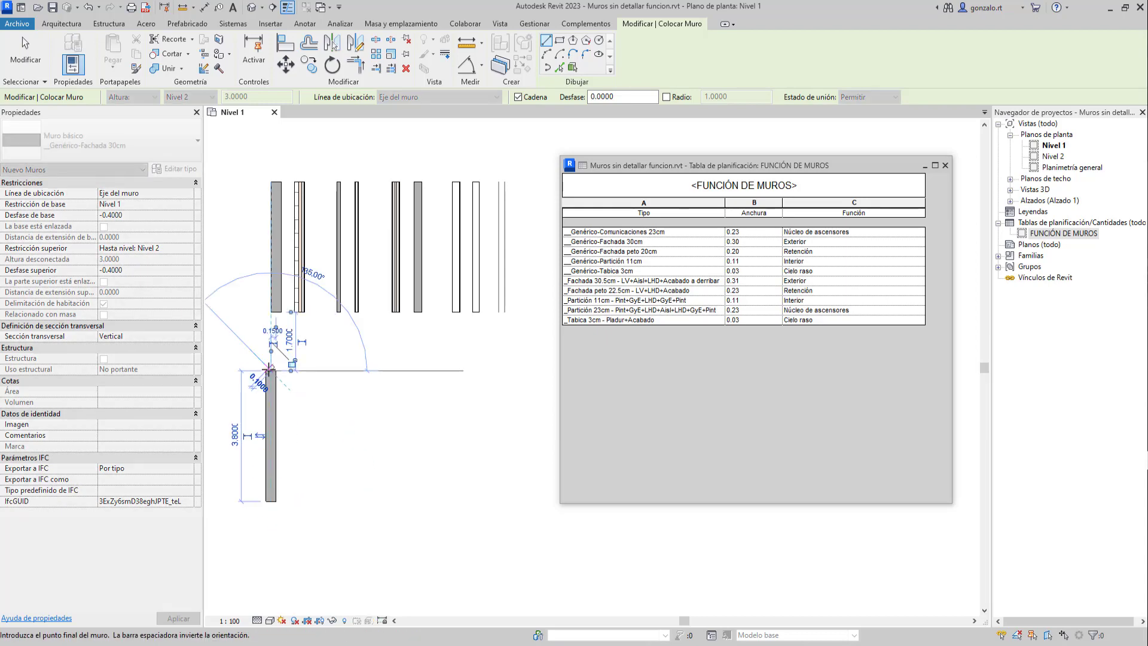
key("Escape")
key("Escape")
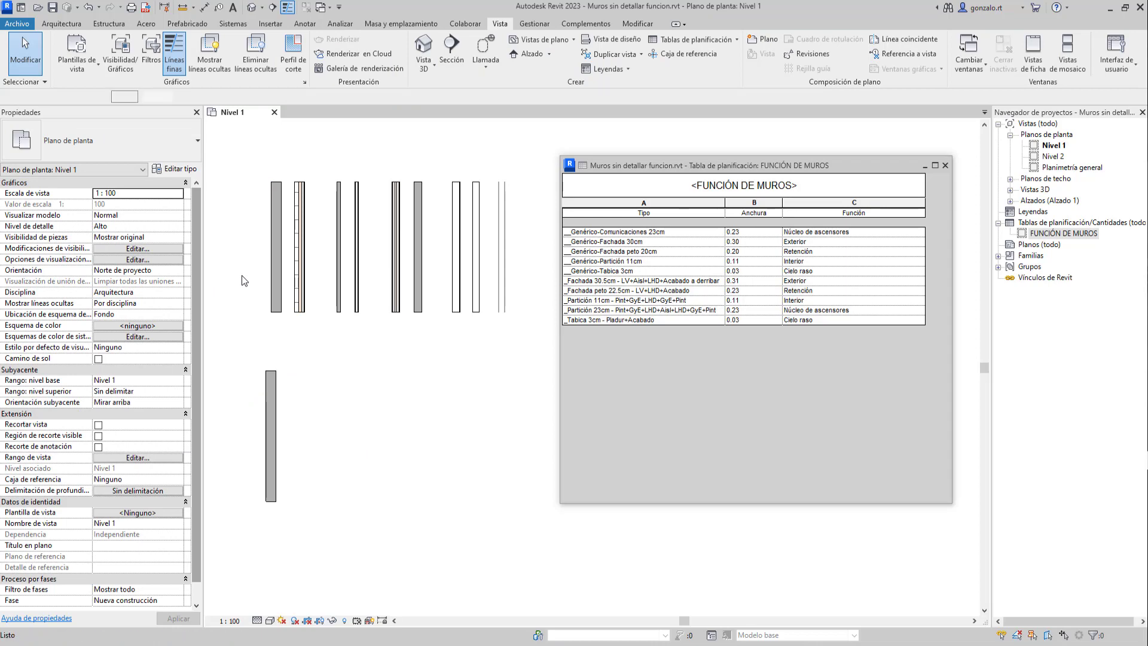
- Set up a new wall of type __Genérico-Partición 11cm with a base offset of -0.1 m
key("w")
key("a")
left_click(129, 152)
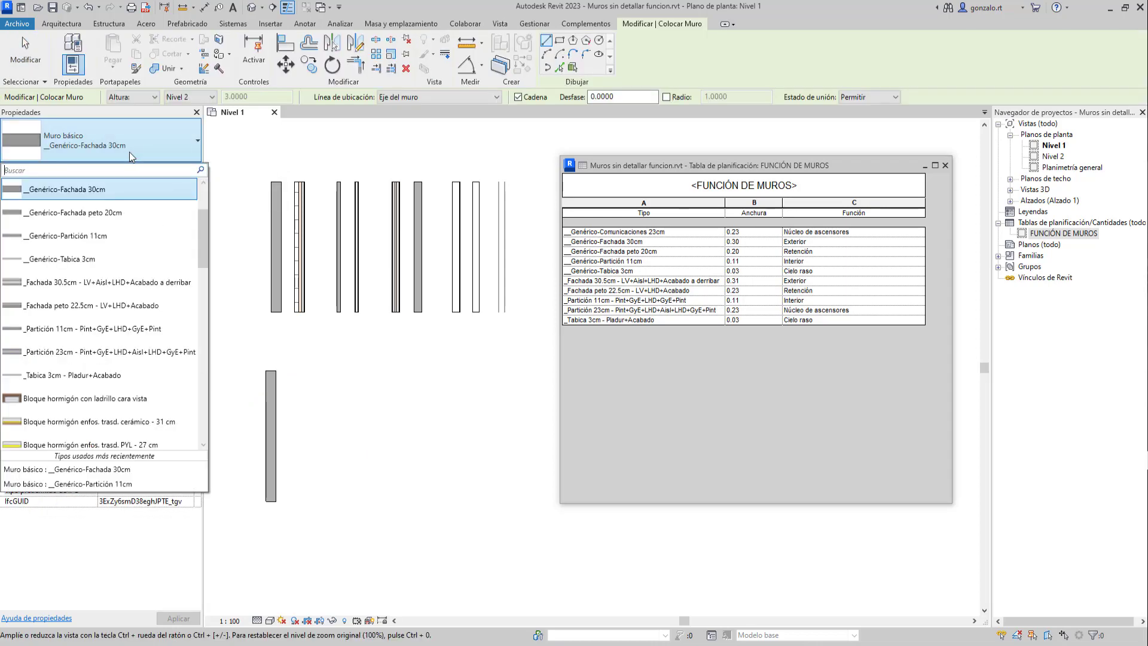
left_click(77, 236)
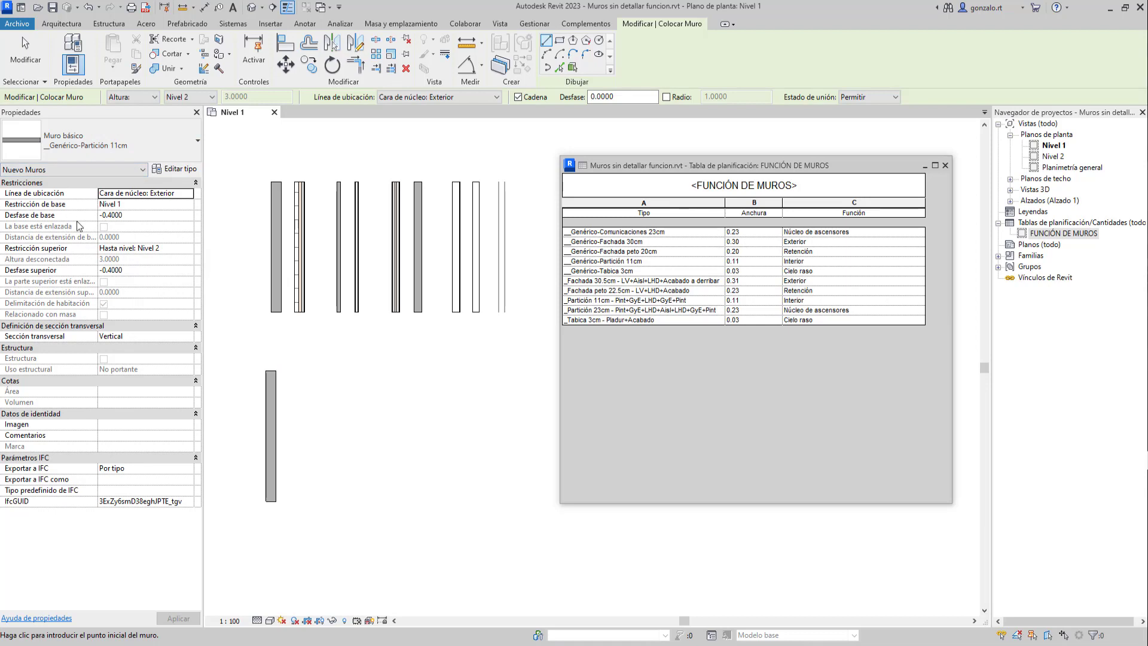
left_click(141, 216)
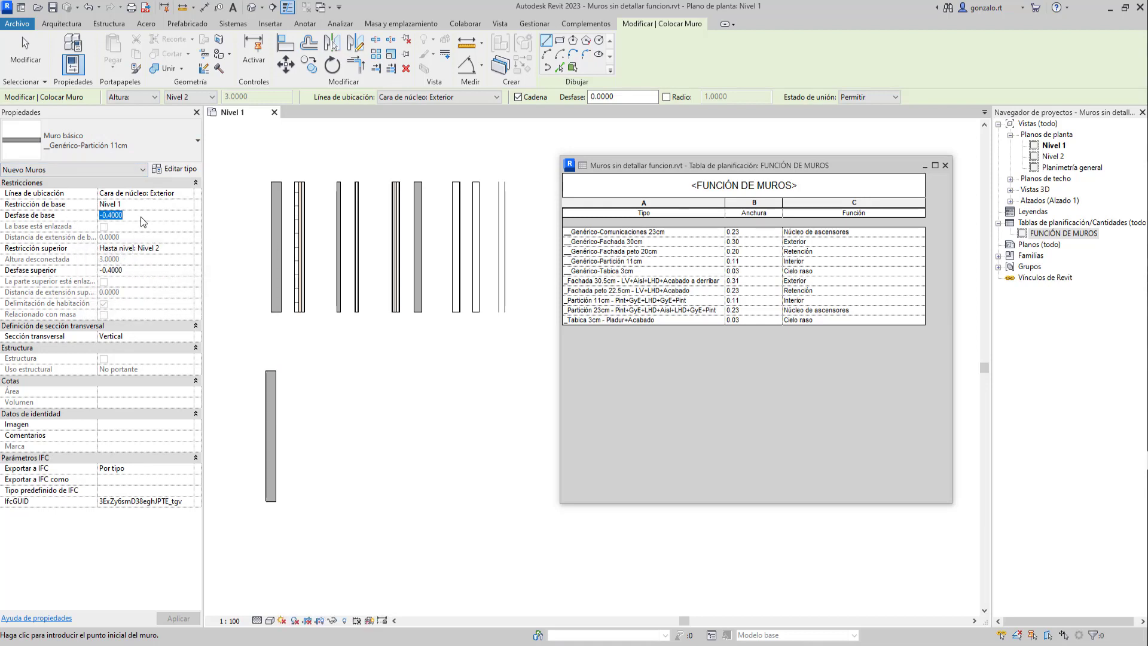
type("-0.1")
key("Return")
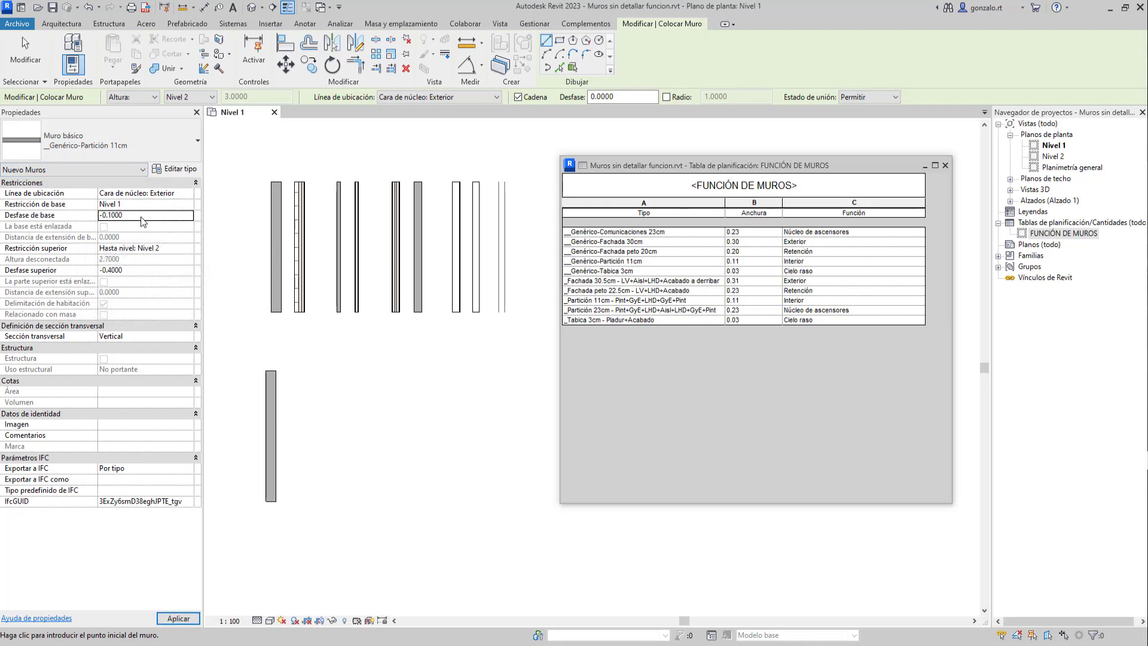
- Draw a vertical partition wall to the right of the new façade wall, parallel to it and equally long
left_click(299, 371)
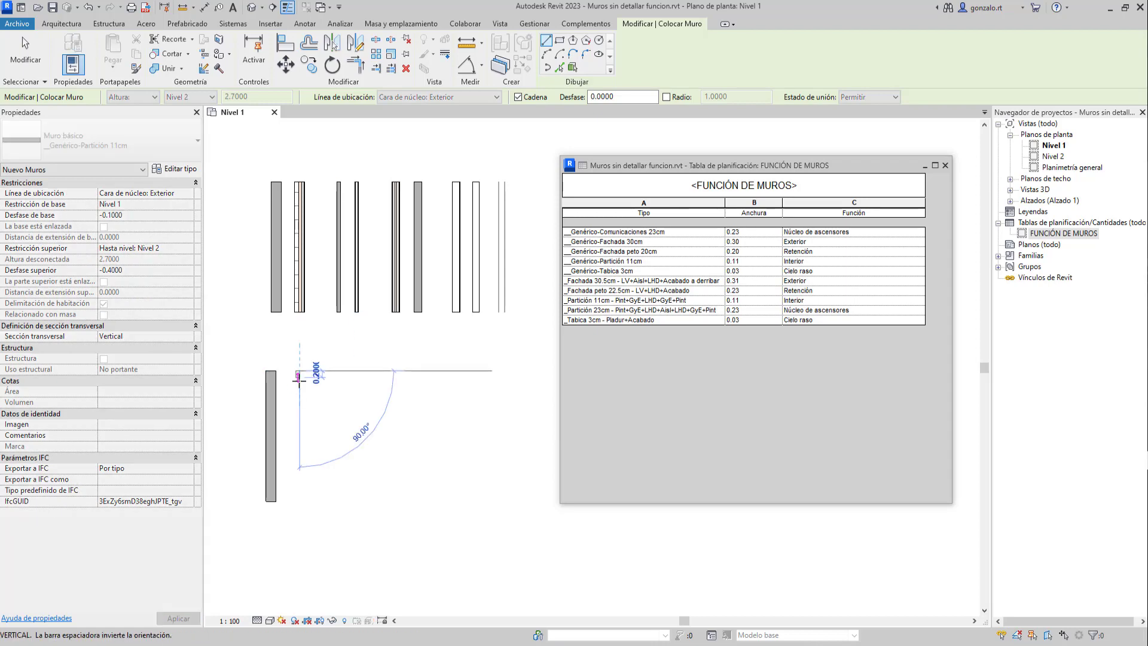
left_click(297, 502)
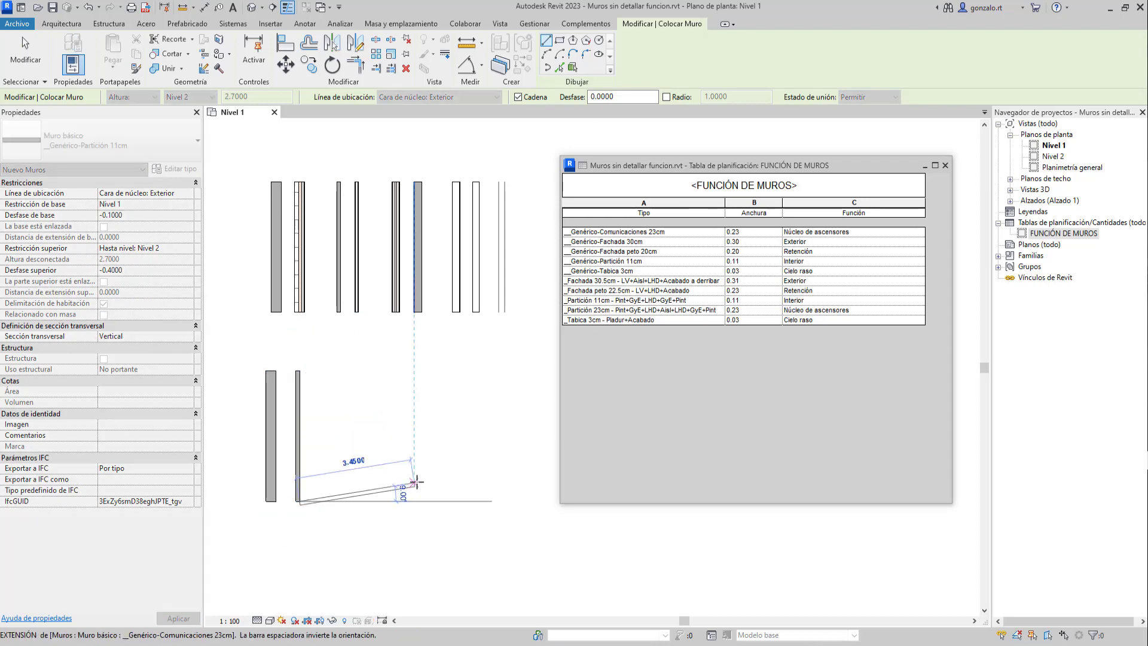
key("Escape")
key("Escape")
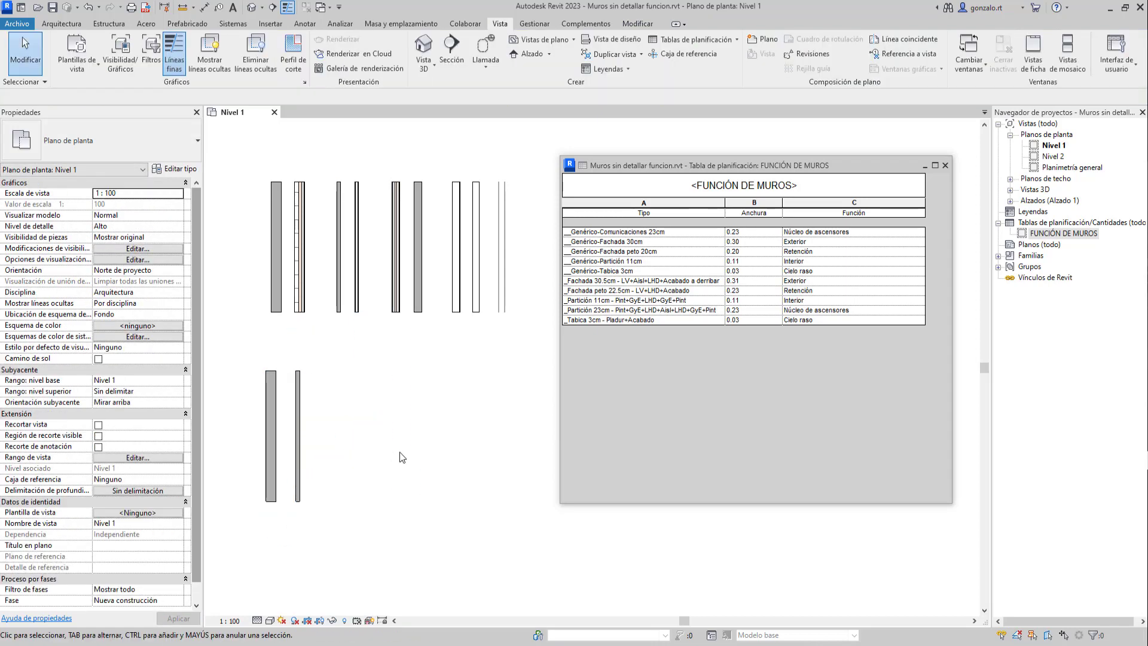
- Draw a vertical _Fachada 30.5cm - LV+Aisl+LHD+Acabado a derribar wall to the right of the new partition wall, parallel and equally long
key("w")
key("a")
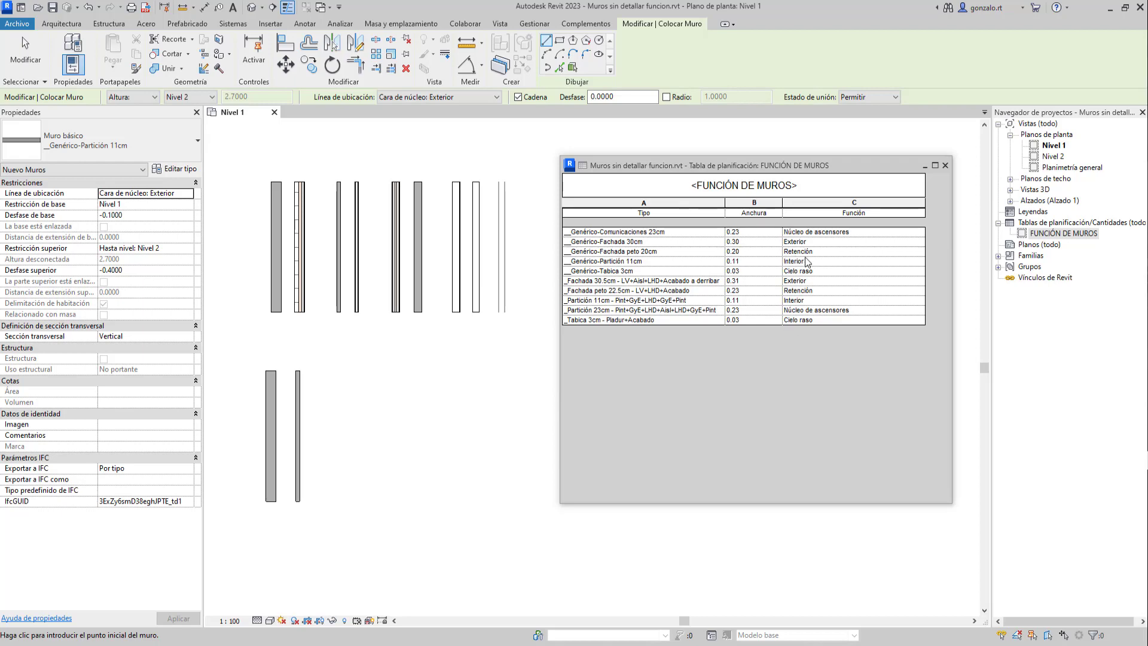
left_click(111, 151)
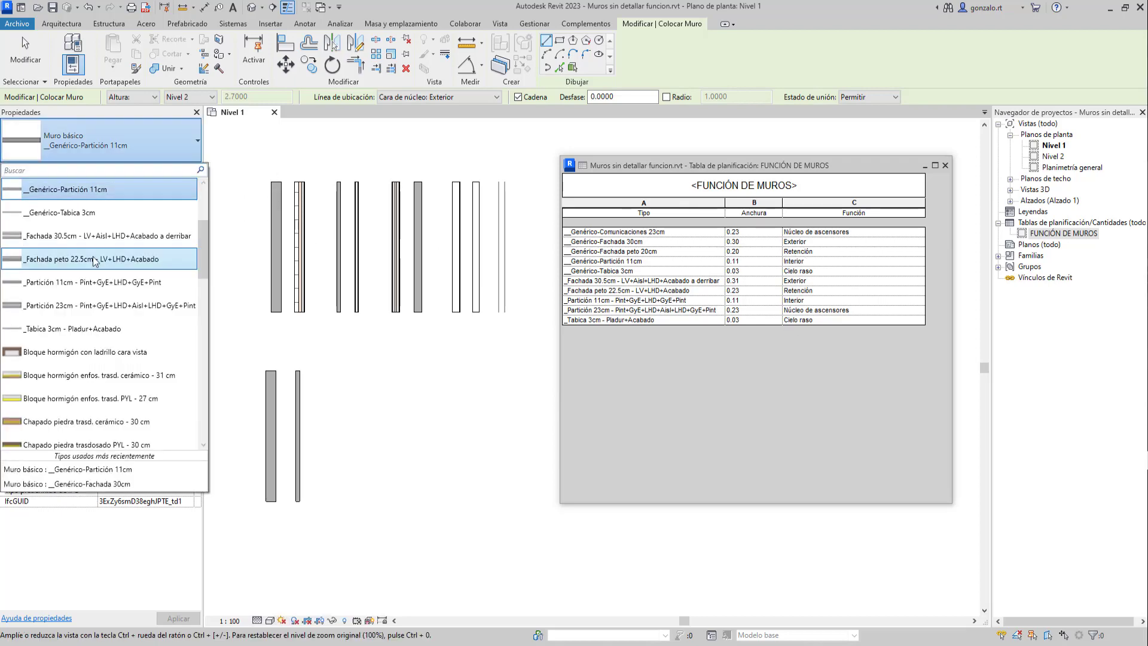
mouse_move(84, 272)
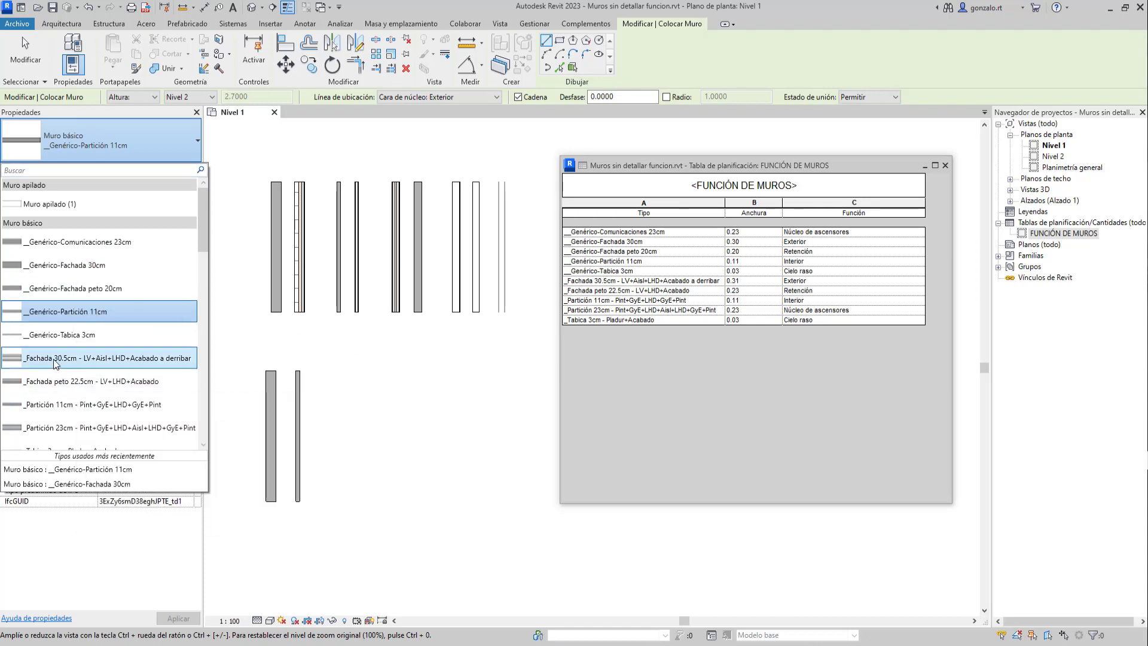
mouse_move(59, 364)
mouse_move(62, 361)
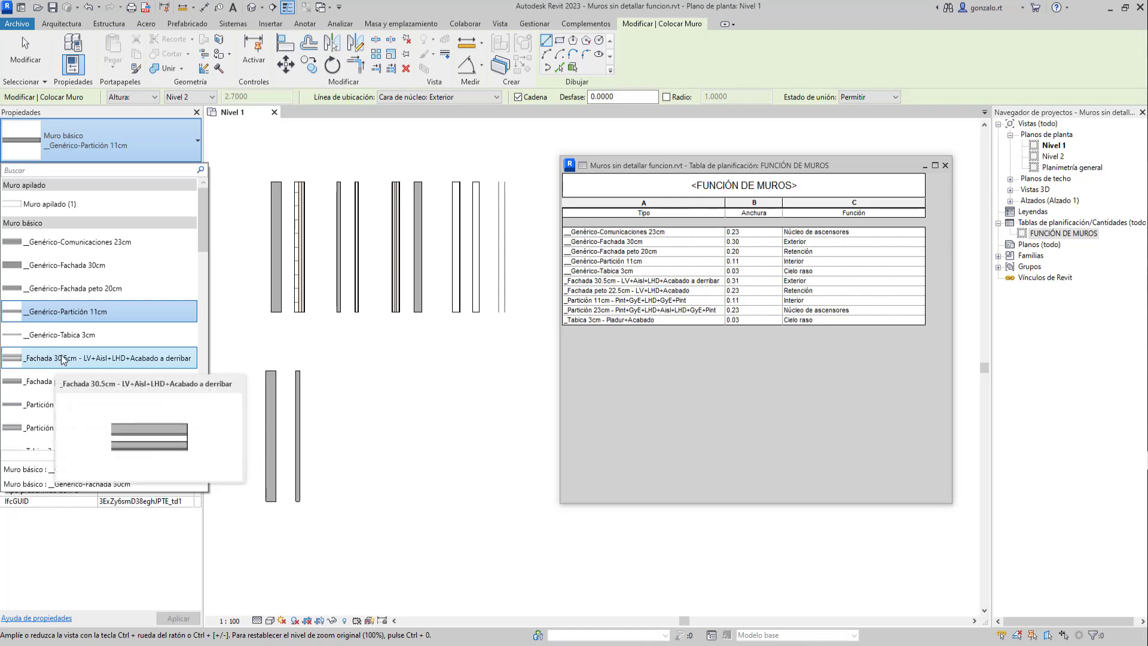
left_click(58, 359)
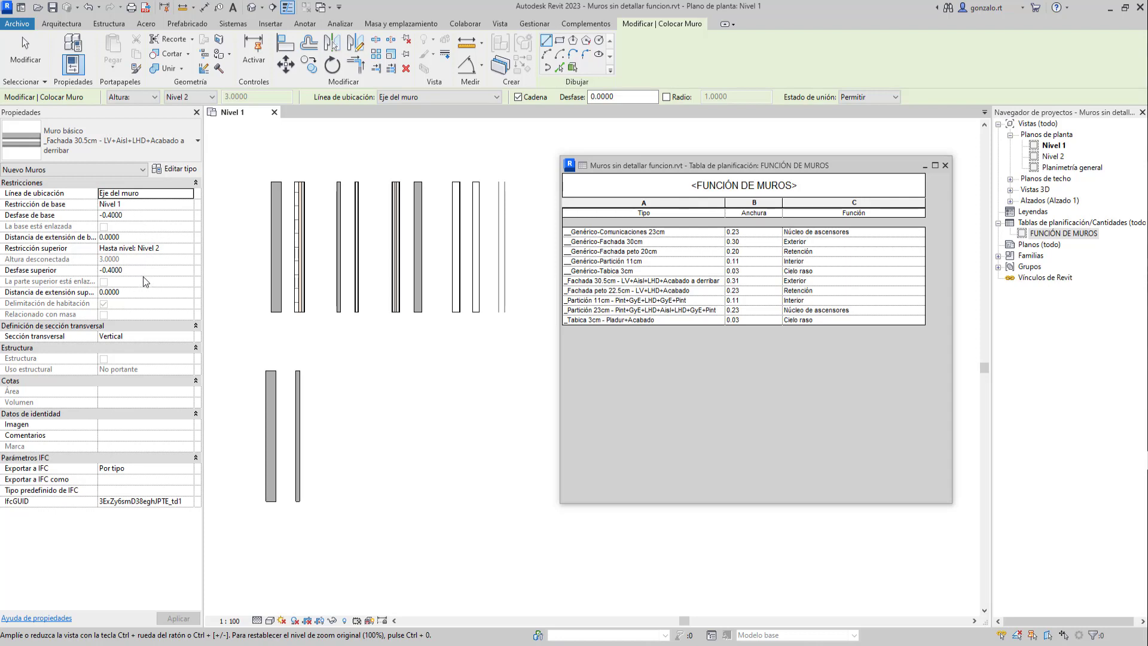
left_click(328, 501)
left_click(329, 371)
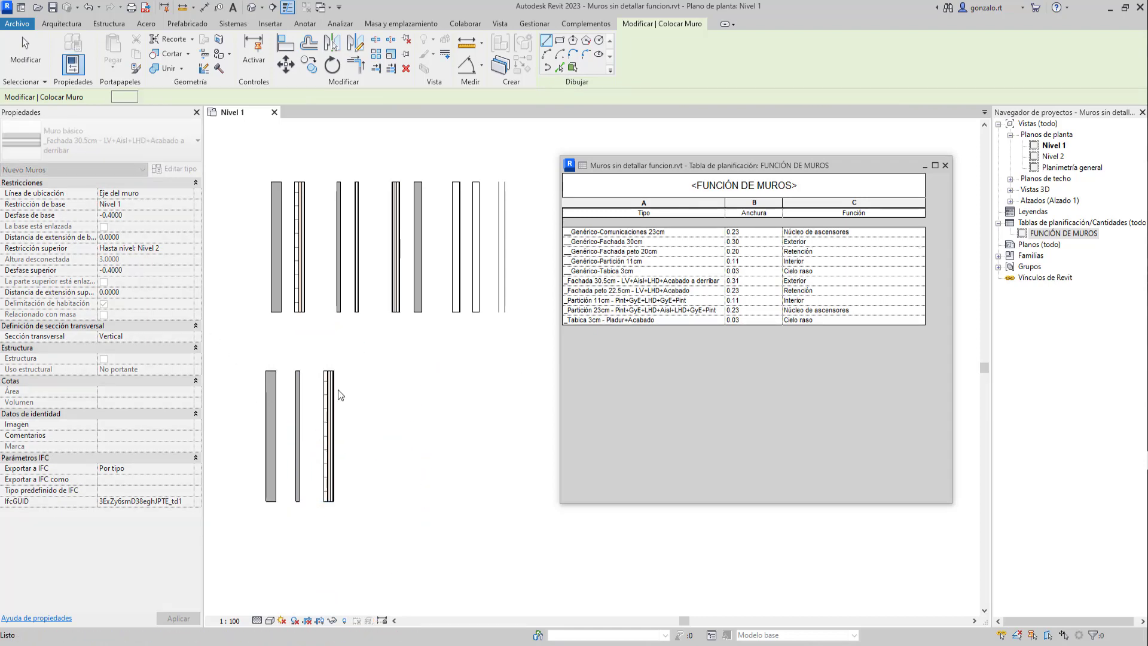
key("Escape")
key("Escape")
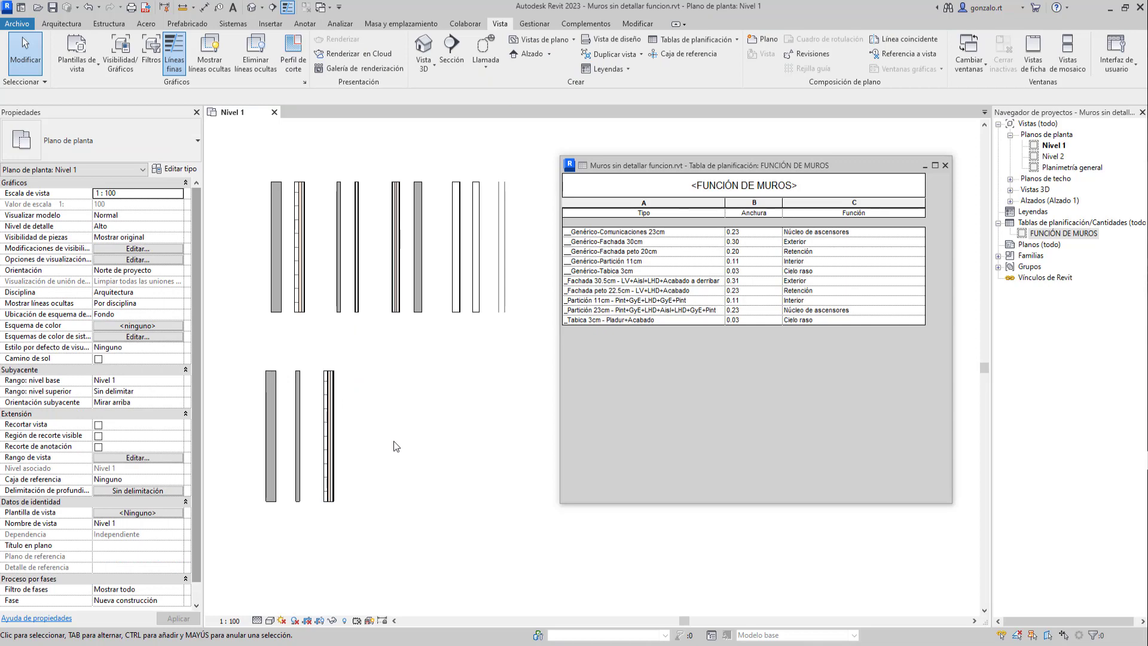
- Start another new wall in Nivel 1 using the type _Partición 11cm - Pint+GyE+LHD+GyE+Pint
key("w")
key("a")
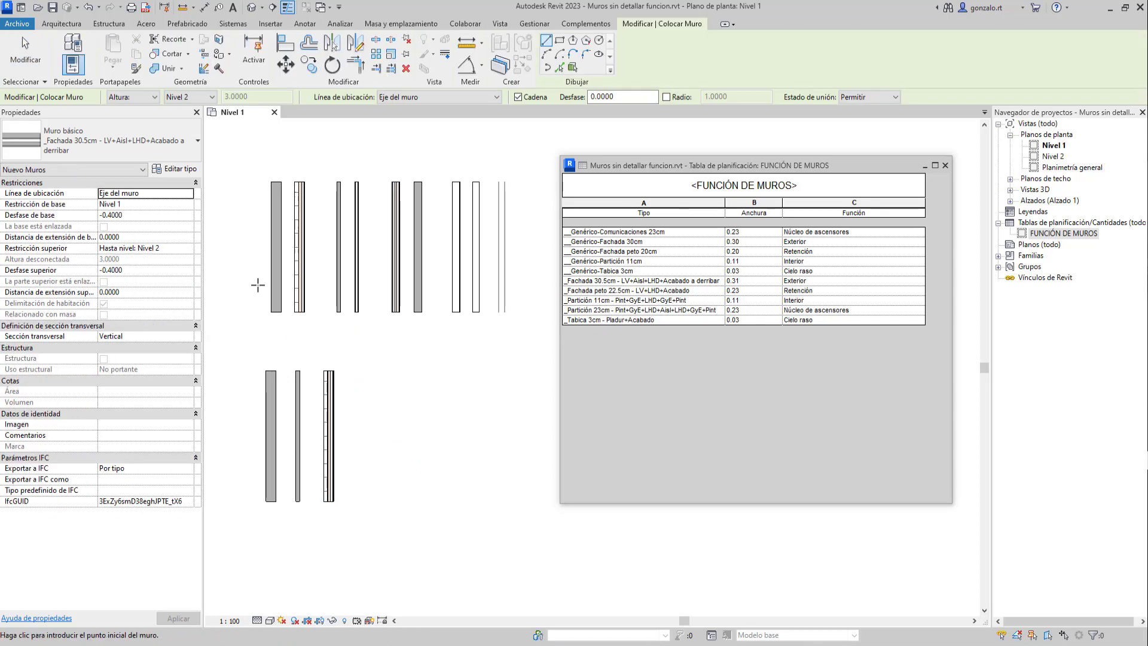
left_click(129, 150)
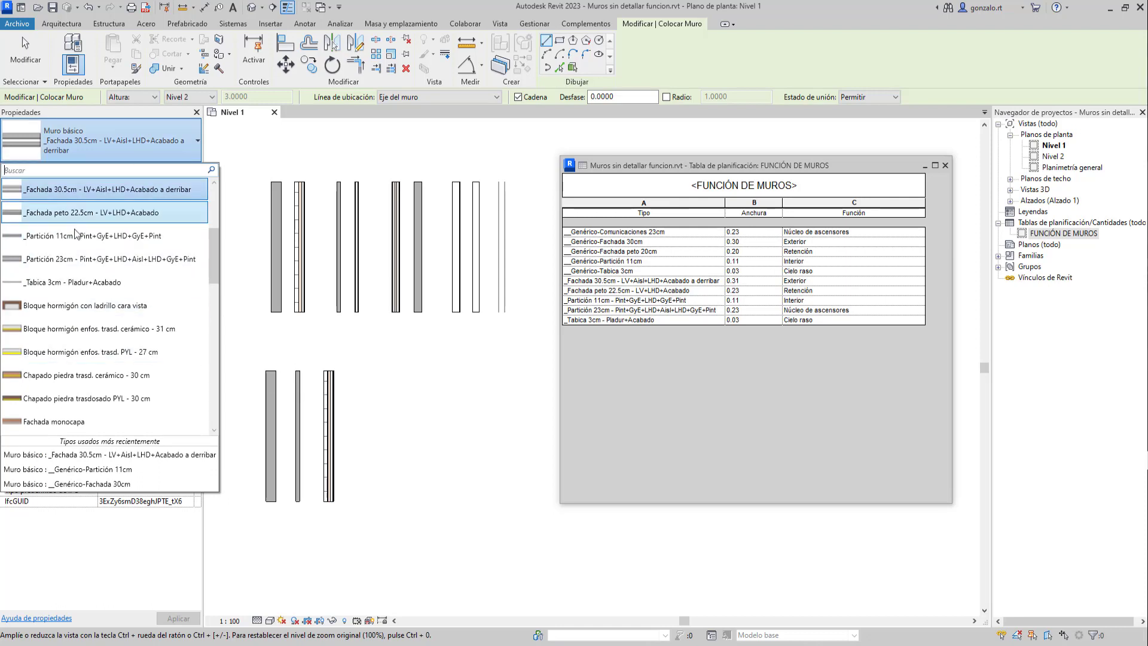
mouse_move(70, 234)
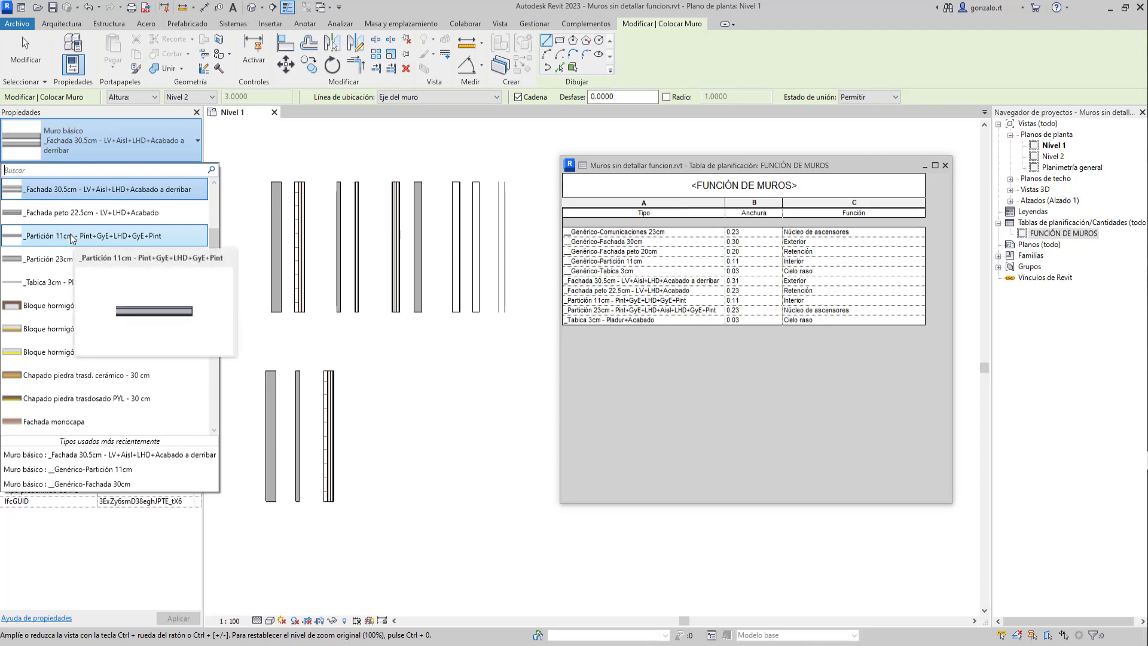
left_click(70, 235)
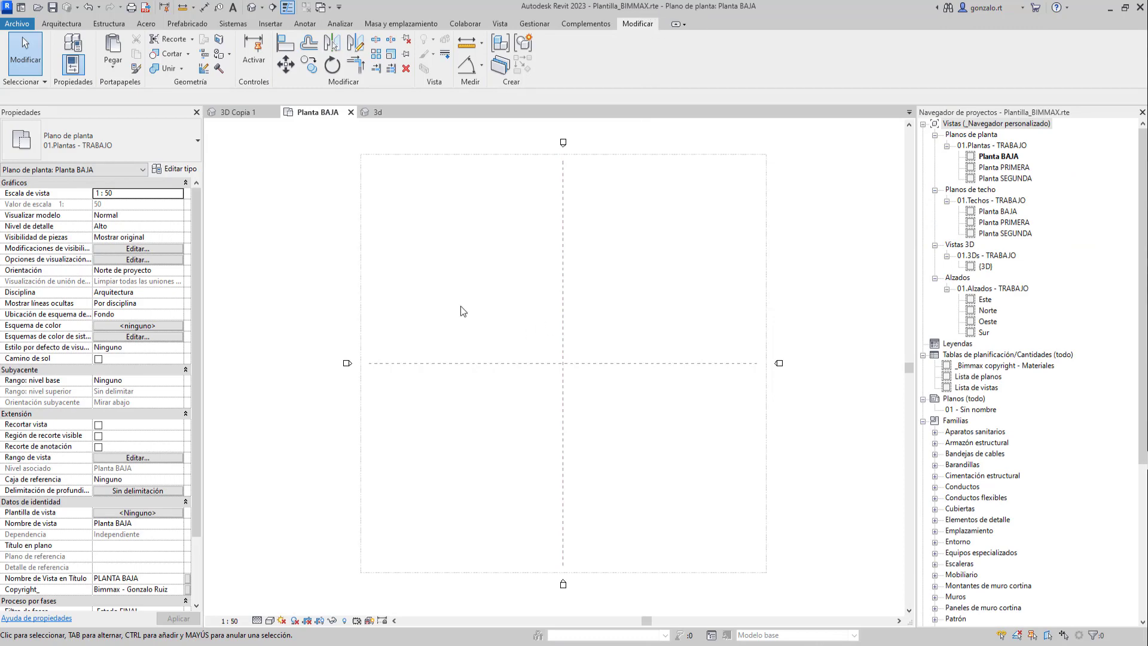
- In Planta BAJA of Plantilla_BIMMAX.rte, set up a new __Genérico-Fachada 30cm wall with base and top offsets of -0.4 m
key("w")
key("a")
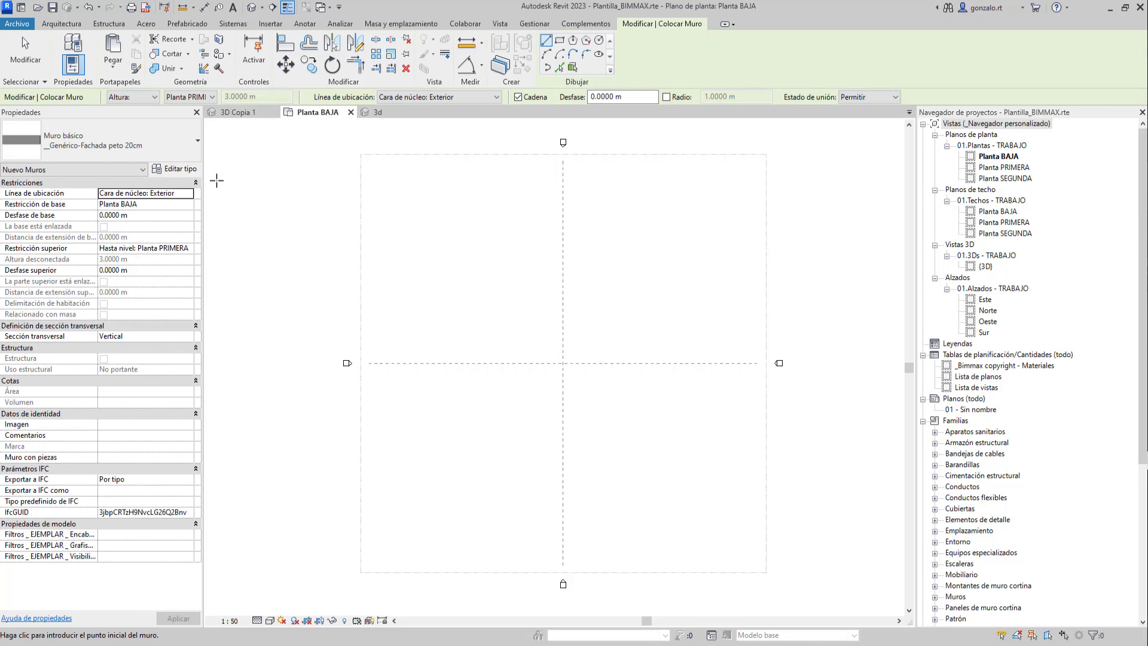
left_click(152, 156)
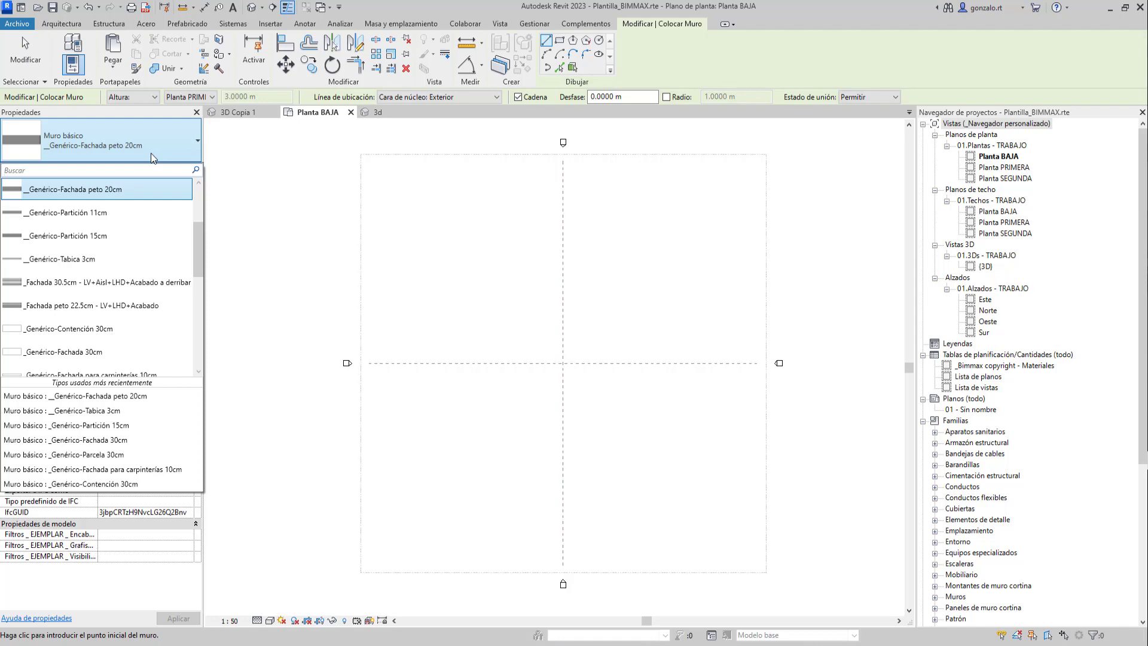
scroll(91, 229, "up", 1)
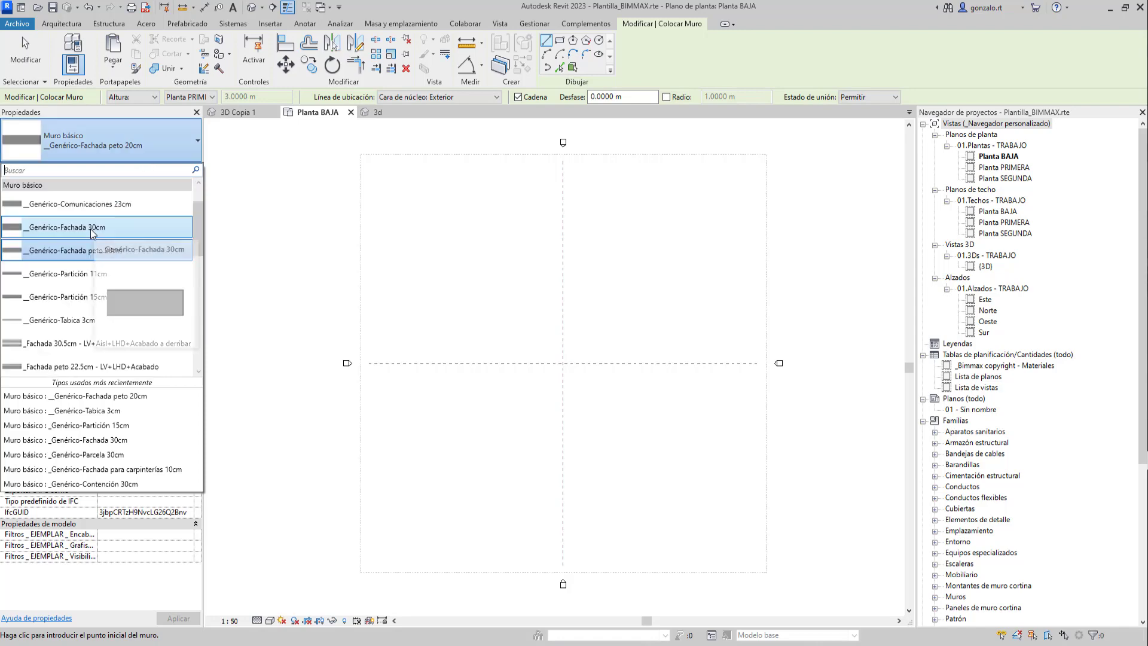
left_click(91, 229)
left_click(138, 214)
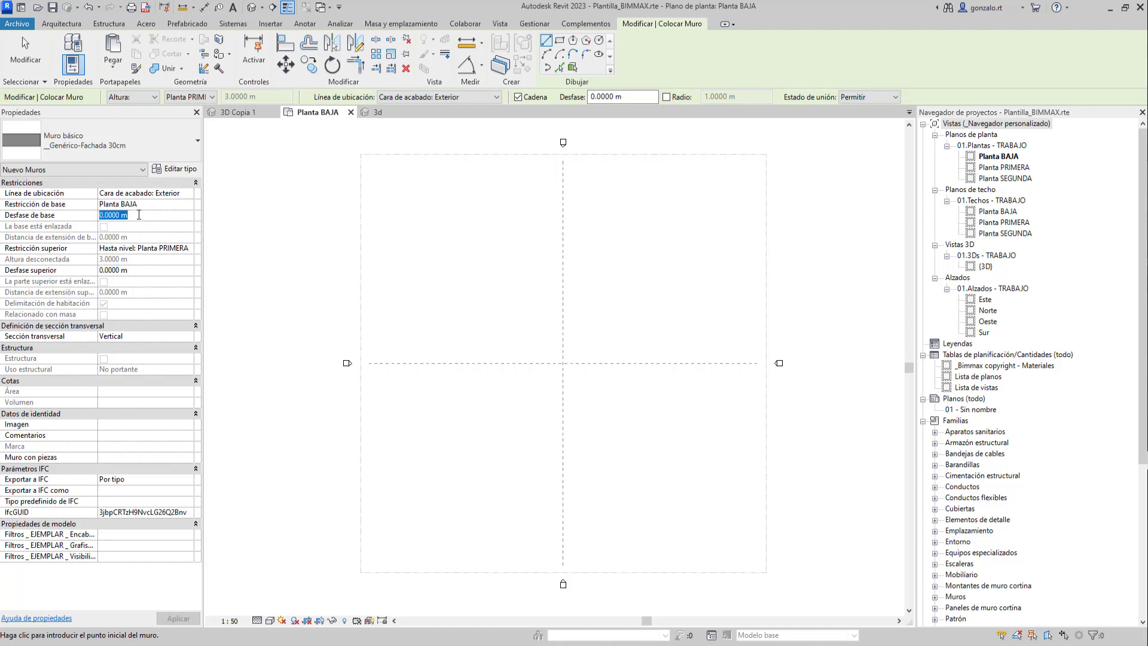
type("-0.4")
left_click(141, 272)
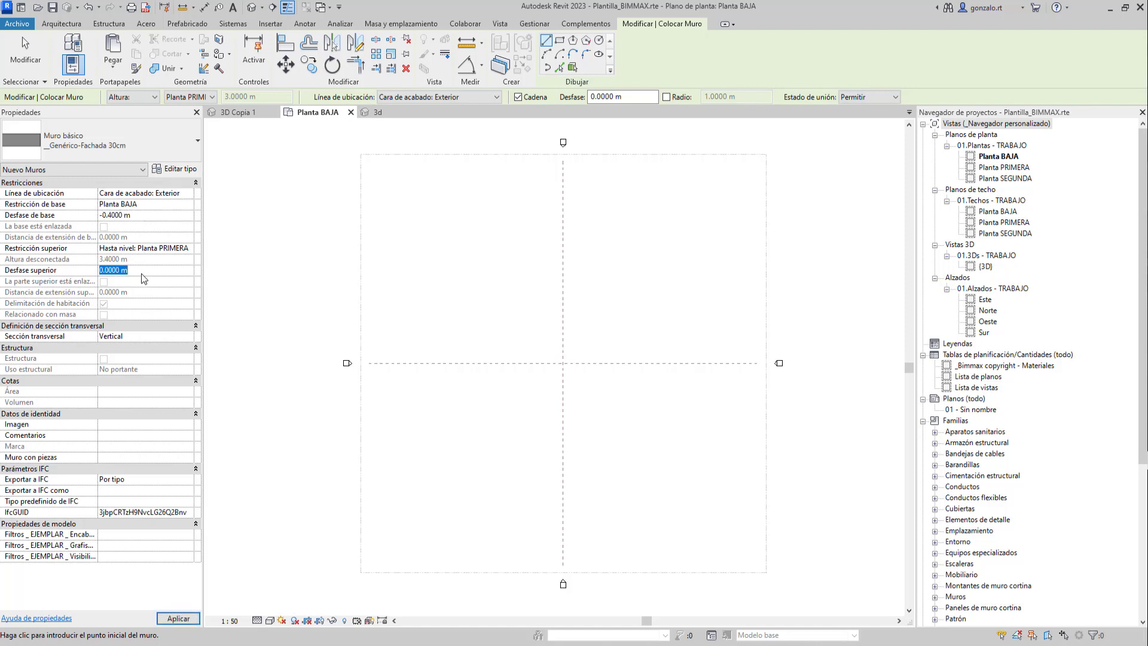
type("-0.4")
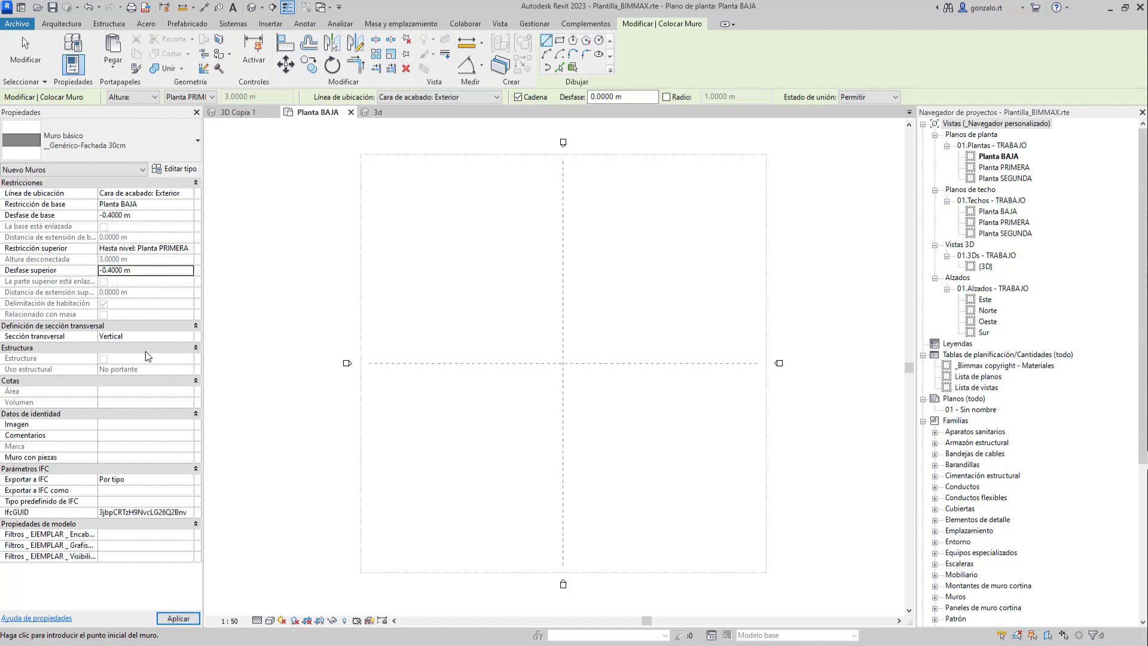
- Draw a vertical façade wall about 8.2 m long across the horizontal dashed line, left of the vertical dashed line
left_click(485, 411)
left_click(485, 339)
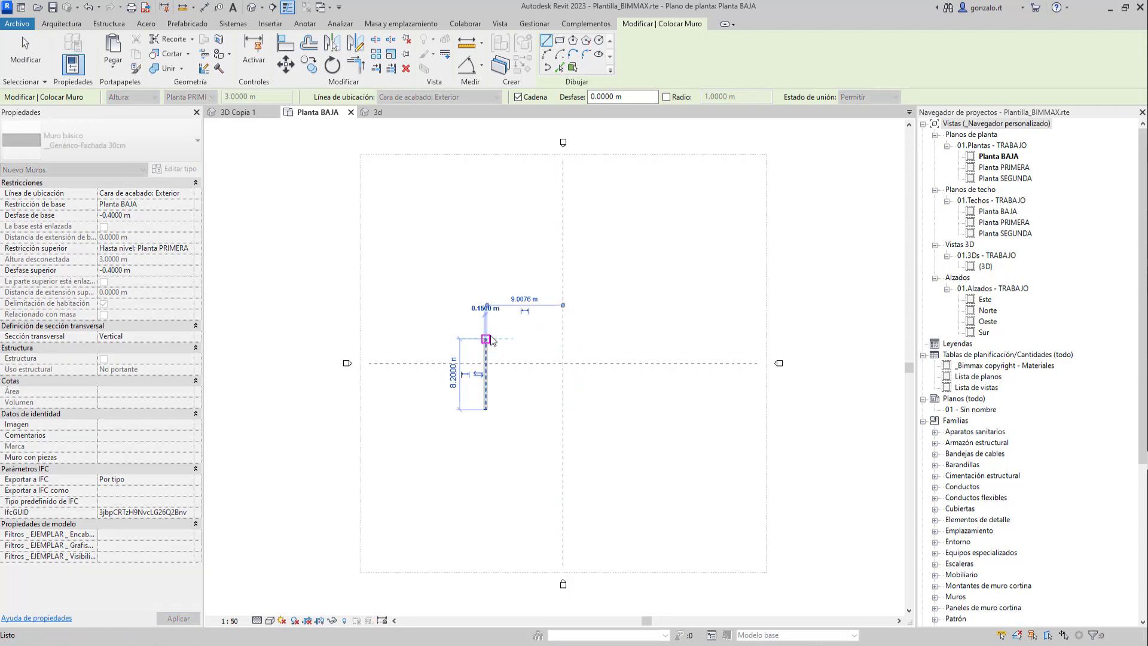
key("Escape")
- Set up a new __Genérico-Partición 11cm wall with a base offset of -0.1 m and a top offset of -0.4 m
left_click(76, 146)
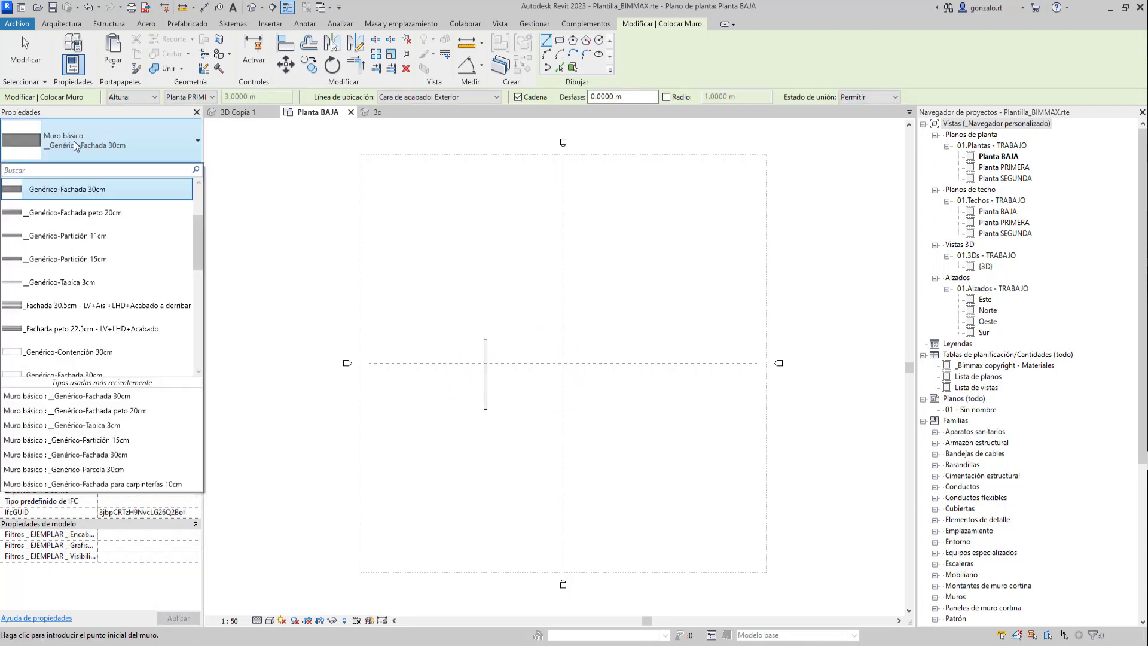
left_click(83, 238)
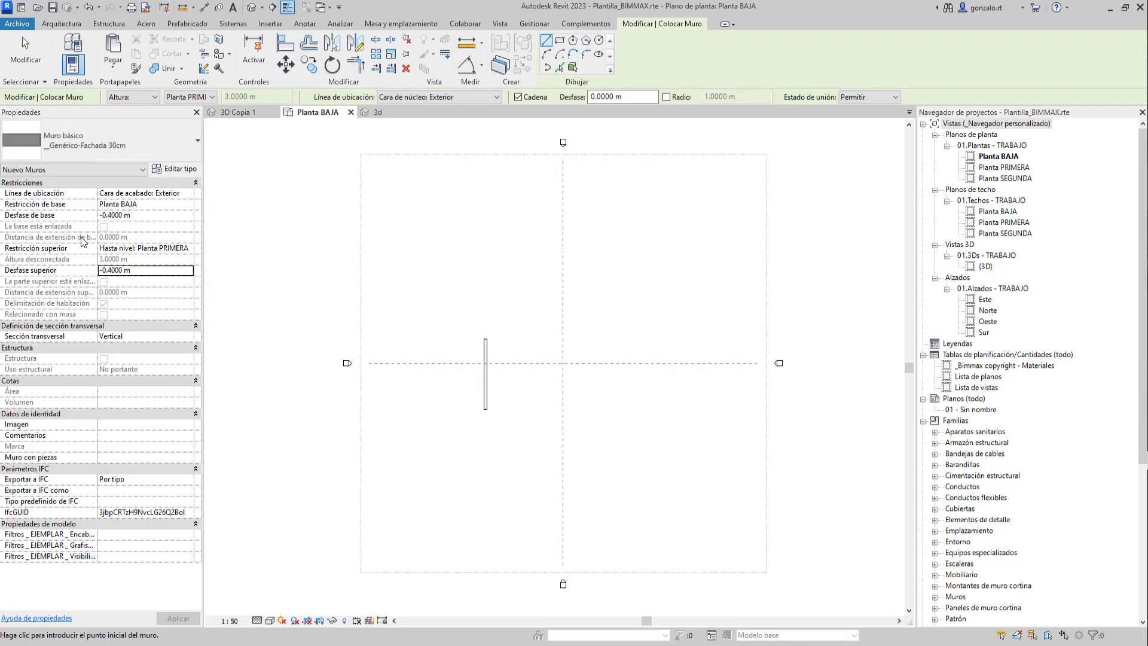
left_click(140, 216)
type("-0.1")
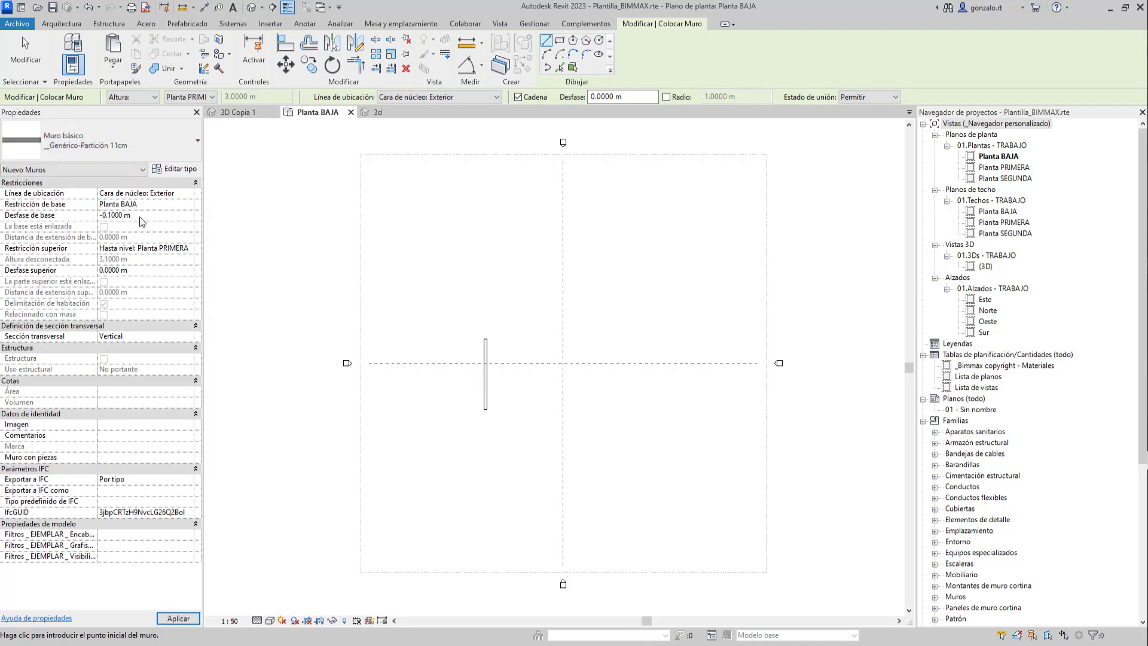
key("Return")
left_click(139, 270)
type("-0.4")
key("Return")
- Draw a shorter vertical partition wall to the right of the façade wall, parallel to it and crossing the horizontal dashed line
left_click(509, 390)
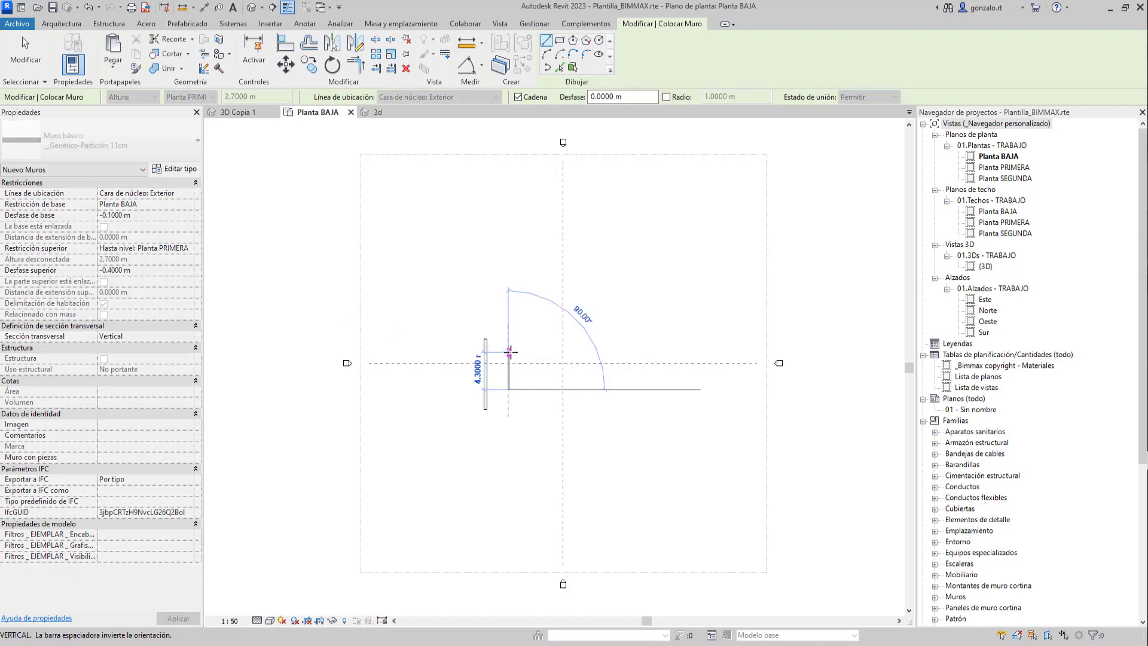
left_click(508, 350)
key("Escape")
- Set up a new __Genérico-Tabica 3cm wall with a base offset of 2.12 m and a top offset of -40 cm
left_click(87, 147)
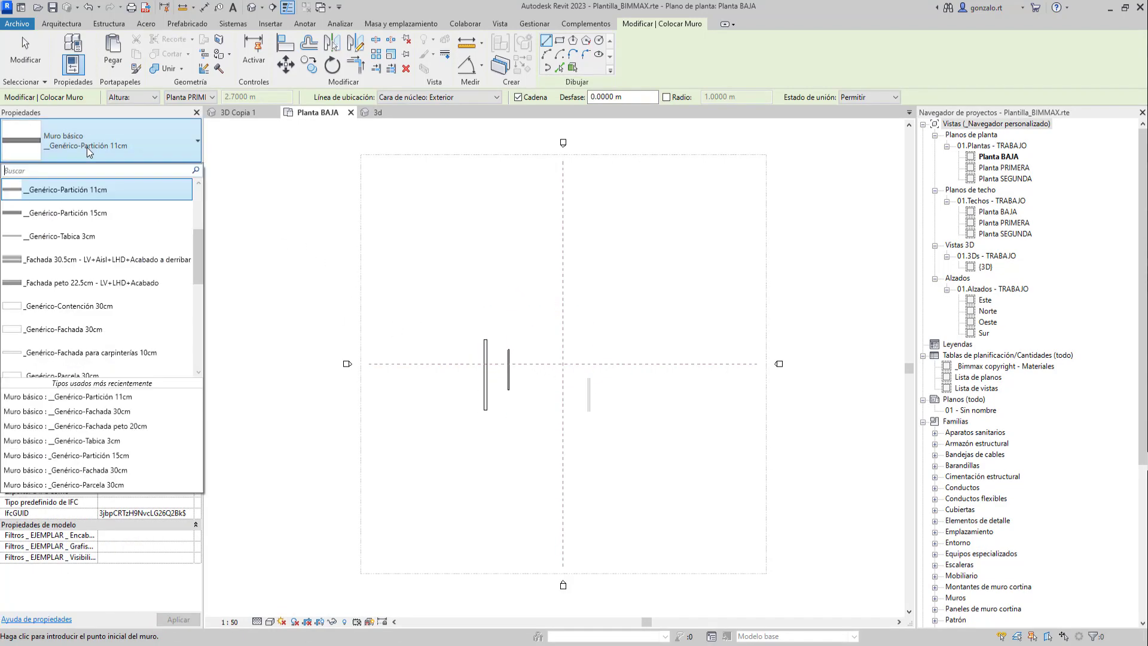
left_click(66, 239)
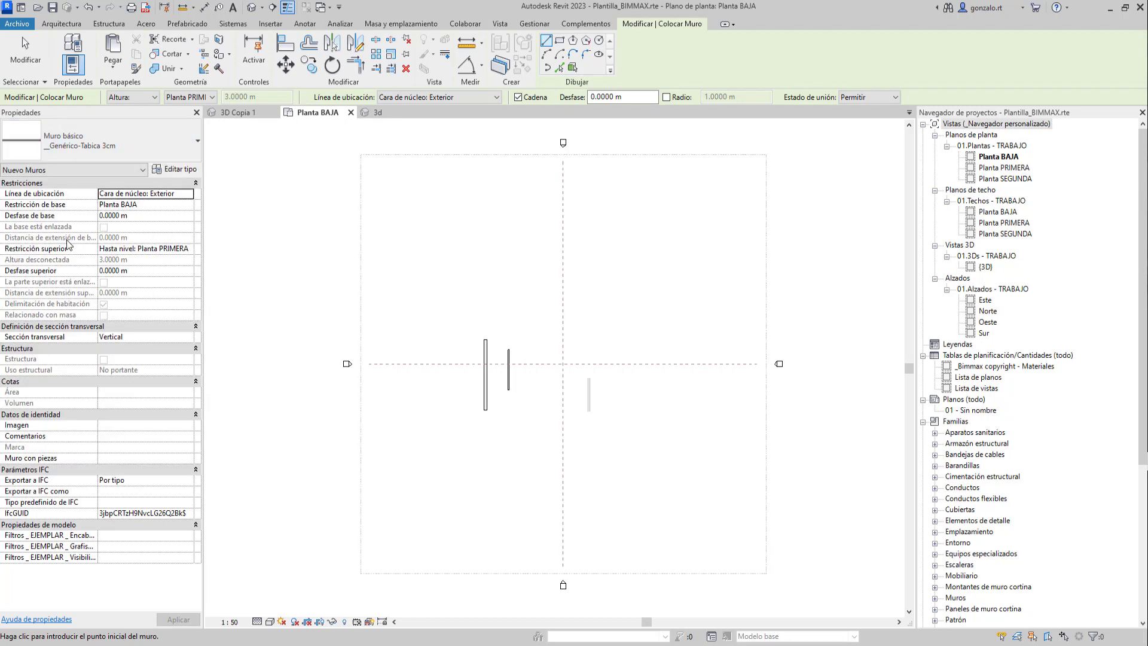
left_click(136, 216)
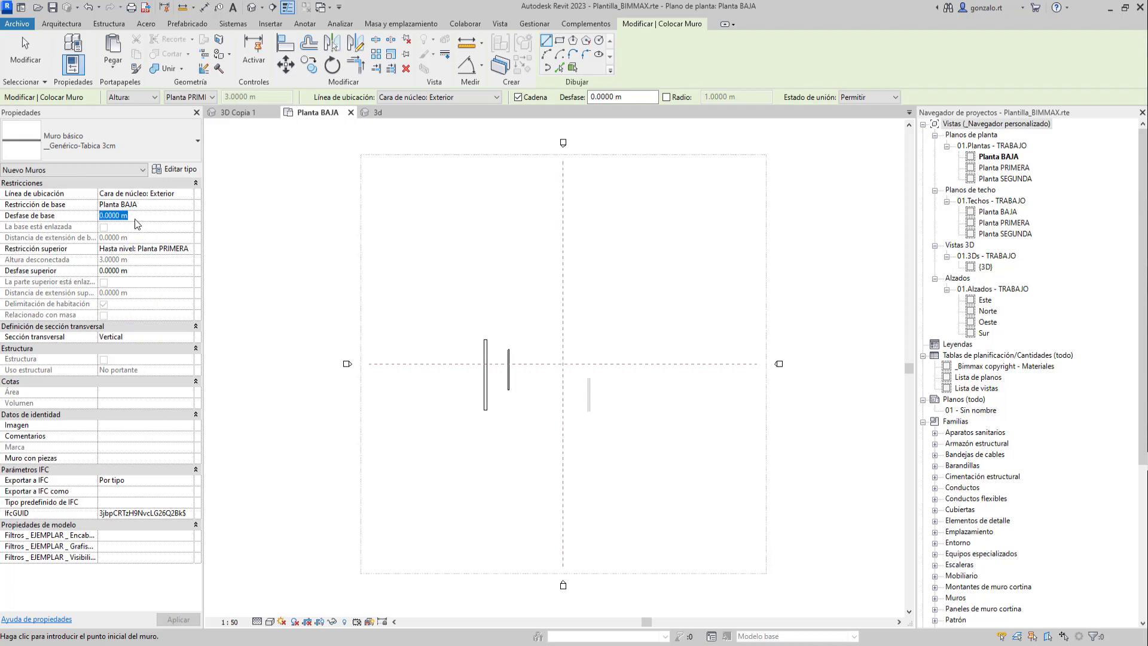
type("2.12")
key("Return")
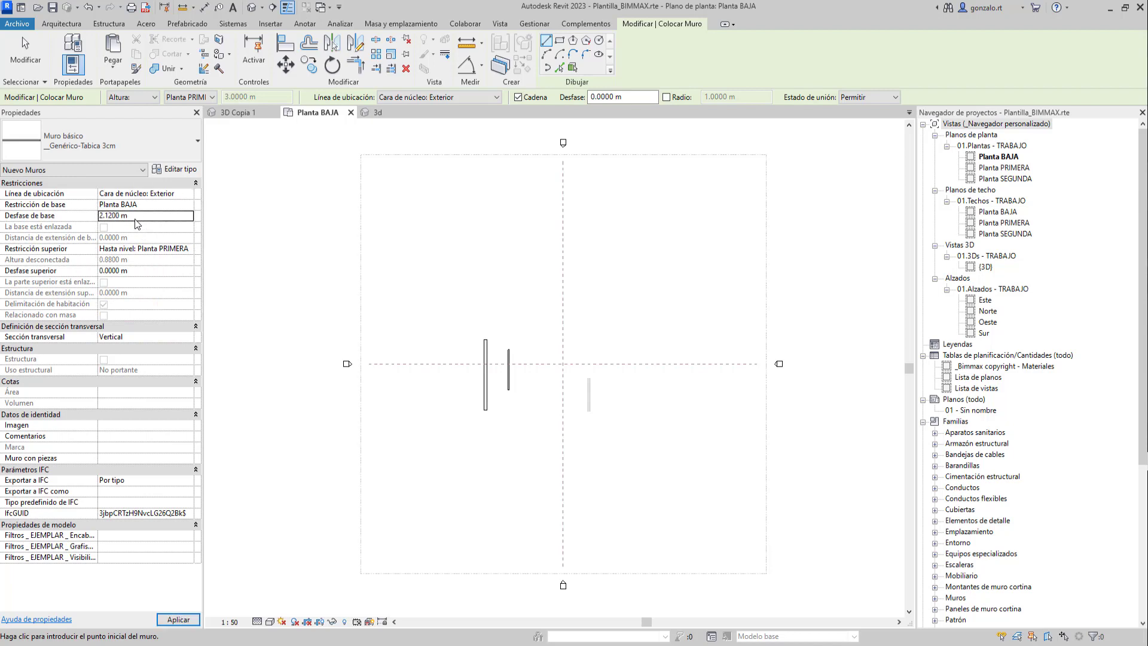
left_click(142, 271)
type("-40cm")
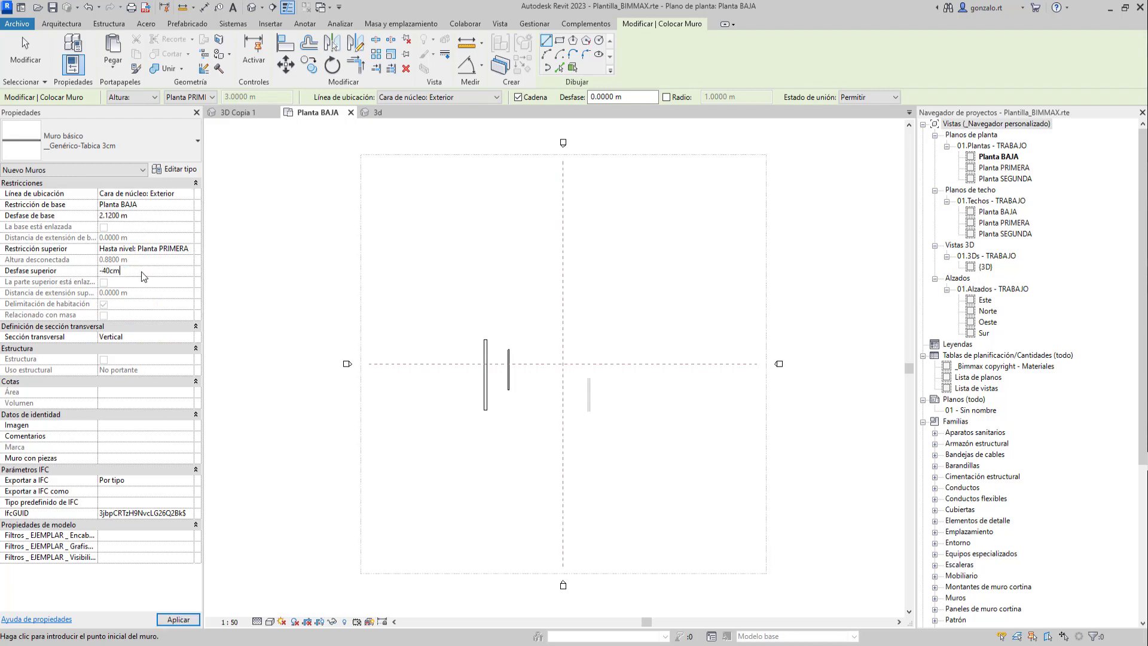
key("Return")
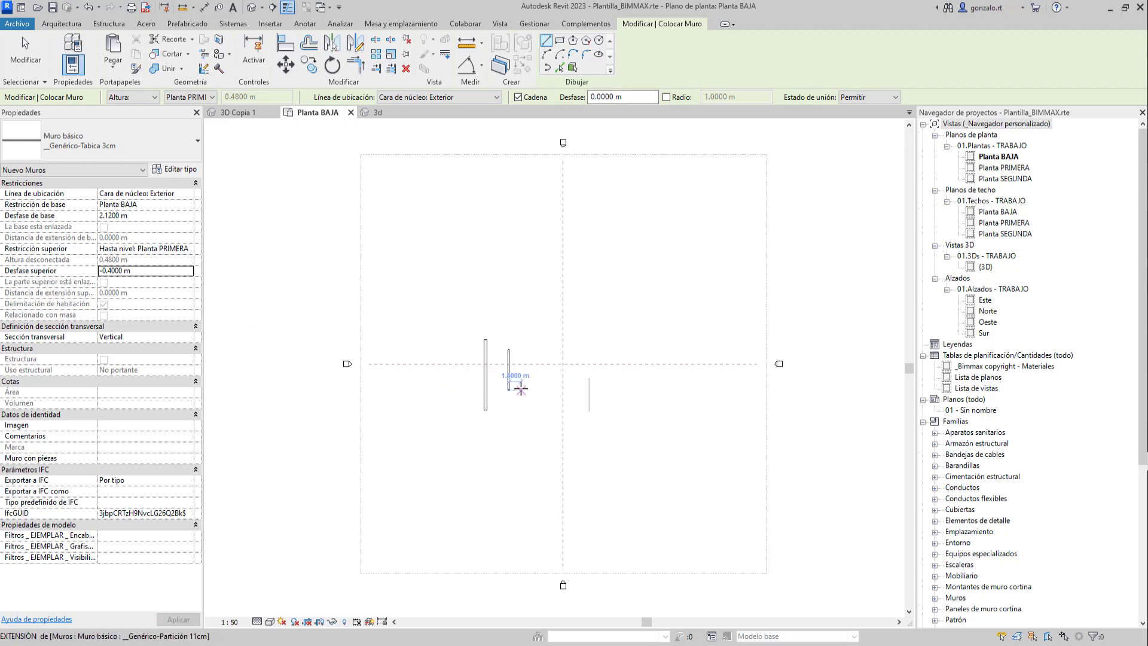
- Draw a vertical tabica wall just right of the partition wall, parallel to it and equally long
left_click(521, 389)
left_click(521, 350)
key("Escape")
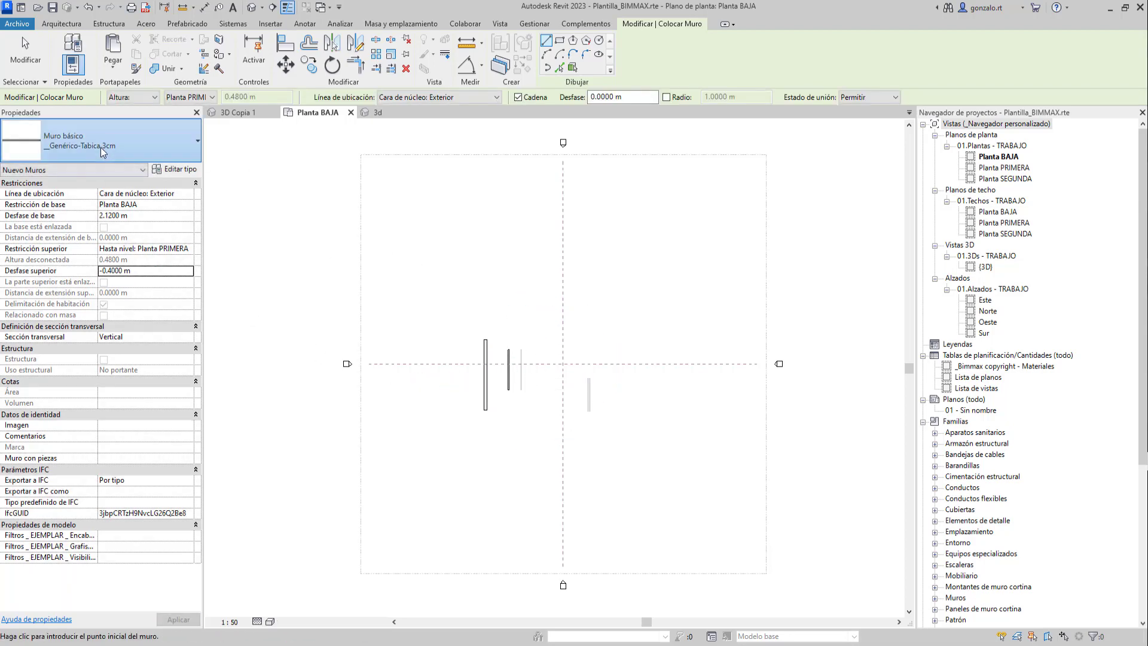
- Set up a new __Genérico-Comunicaciones 23cm wall with base and top offsets of -0.4 m
left_click(101, 147)
scroll(87, 228, "up", 3)
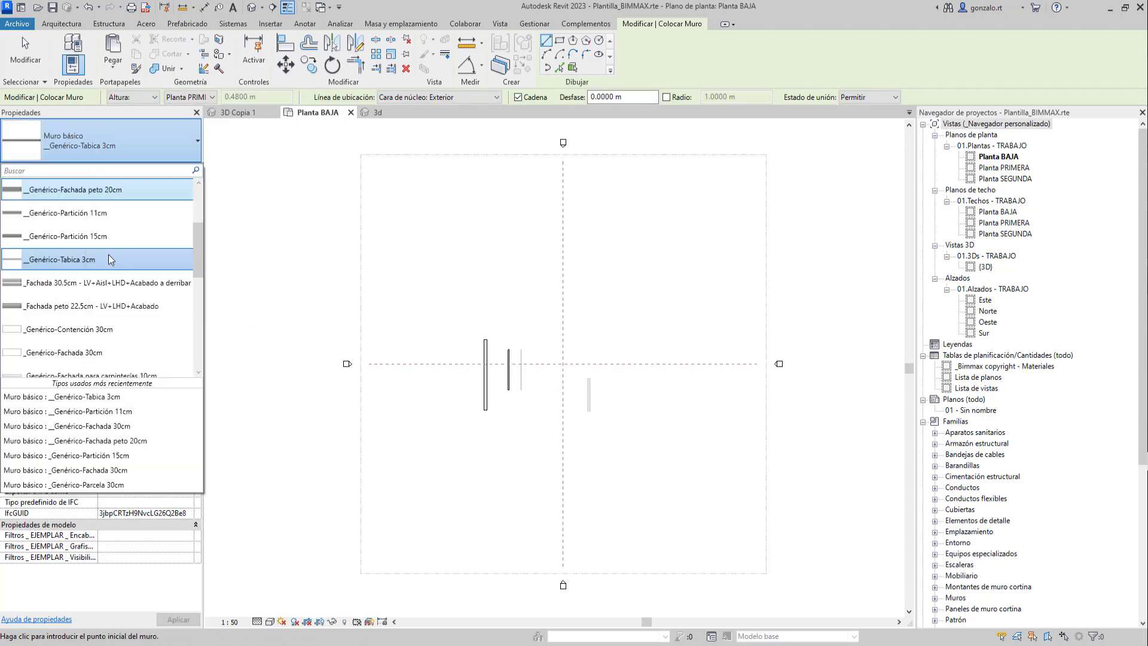
left_click(67, 244)
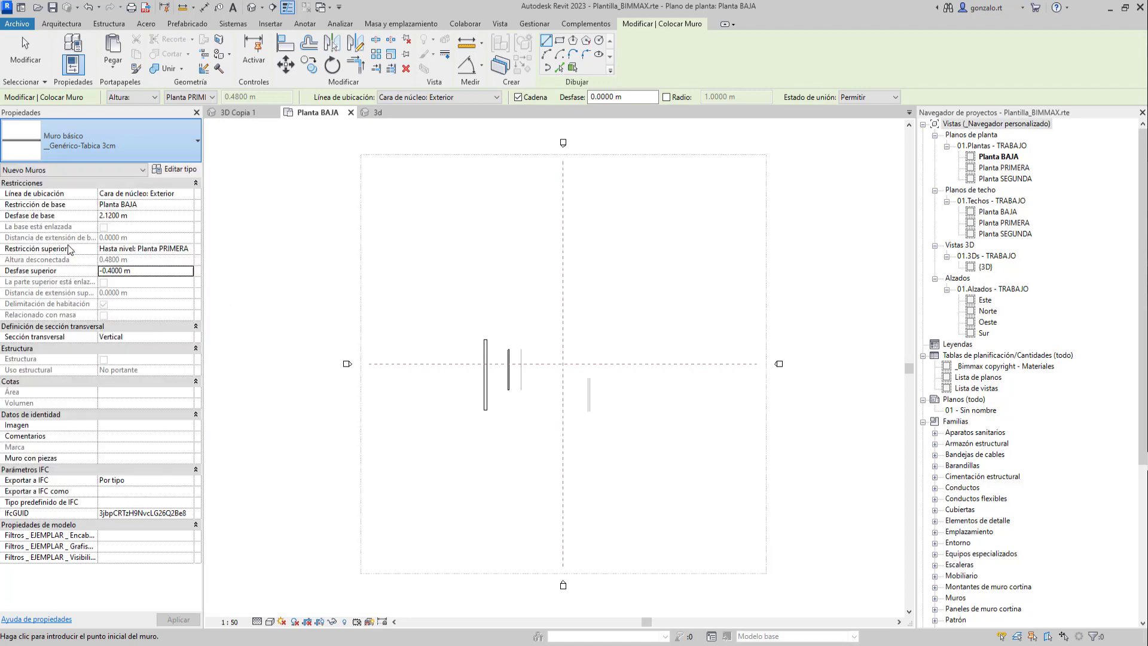
left_click(145, 215)
type("-0.4000 m")
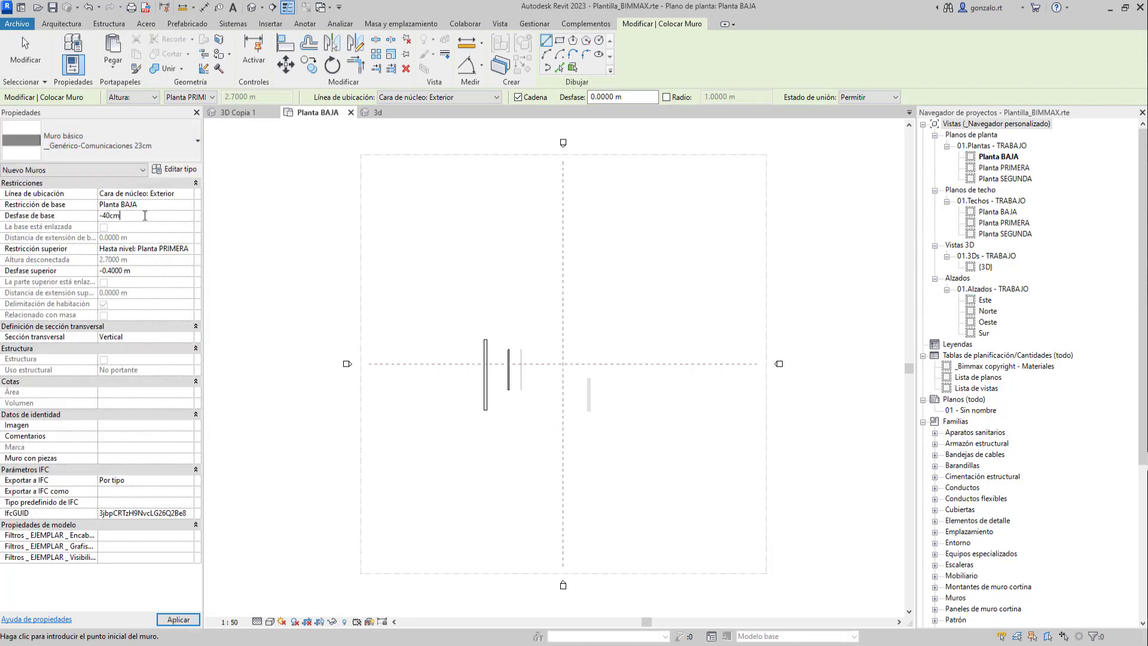
- Draw a vertical communications wall between the tabica wall and the vertical dashed line, from the partition's lower end to the façade's upper end
left_click(539, 390)
left_click(540, 339)
key("Escape")
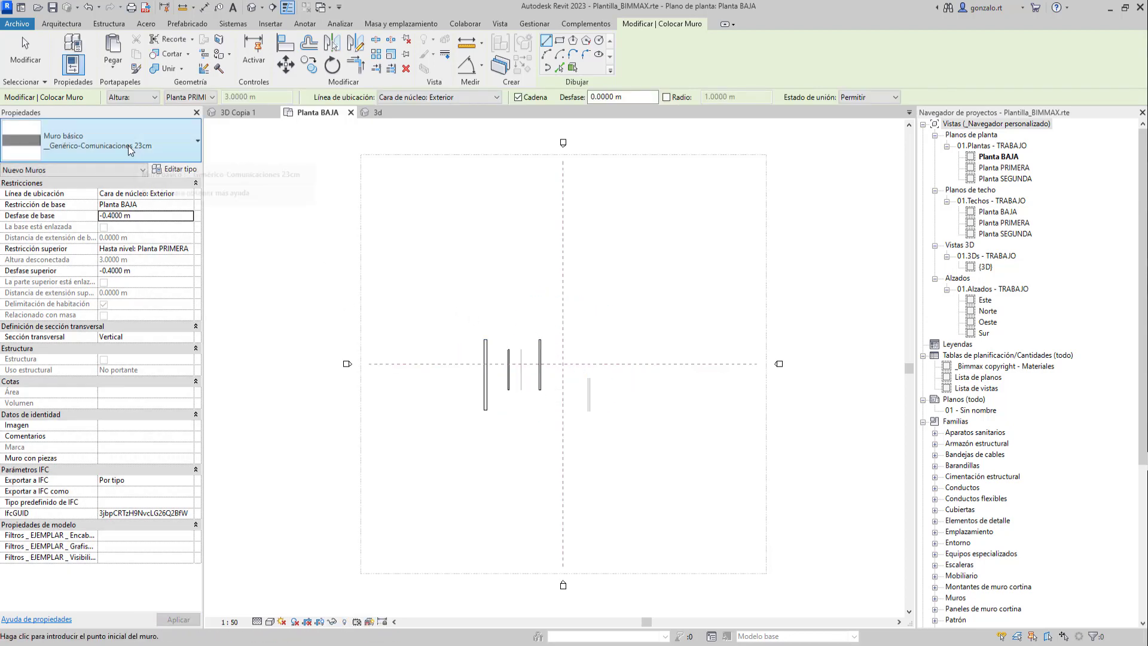
- Set up a new __Genérico-Fachada peto 20cm wall with base offset -0.4 m, top constraint Planta BAJA and top offset 1 m
left_click(128, 145)
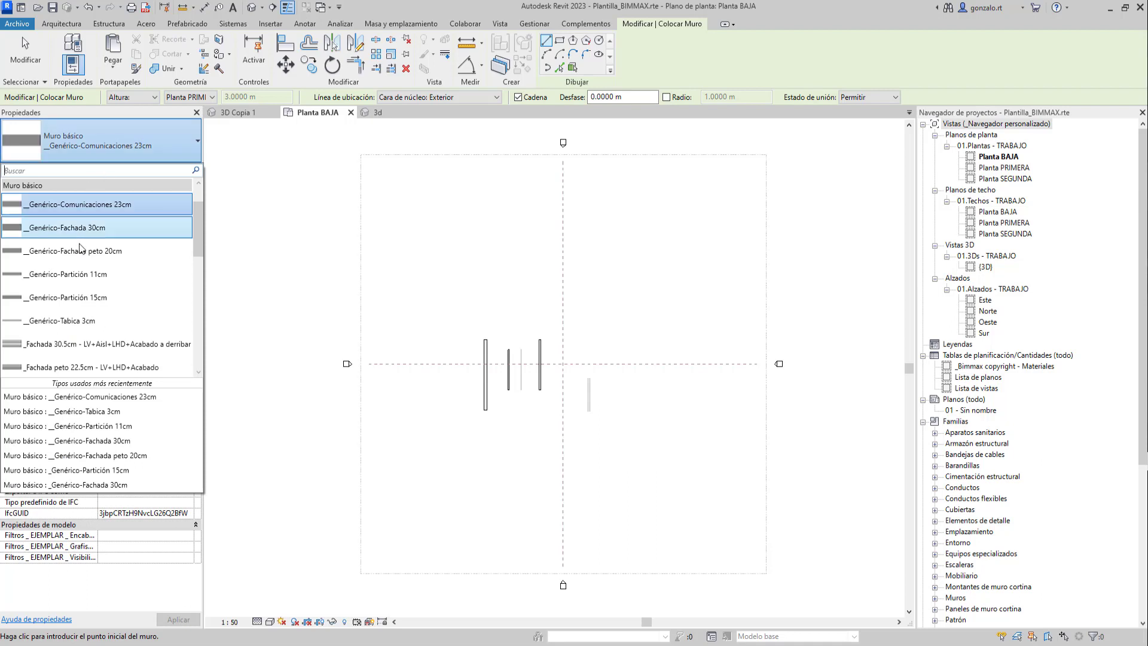
key("Escape")
left_click(148, 220)
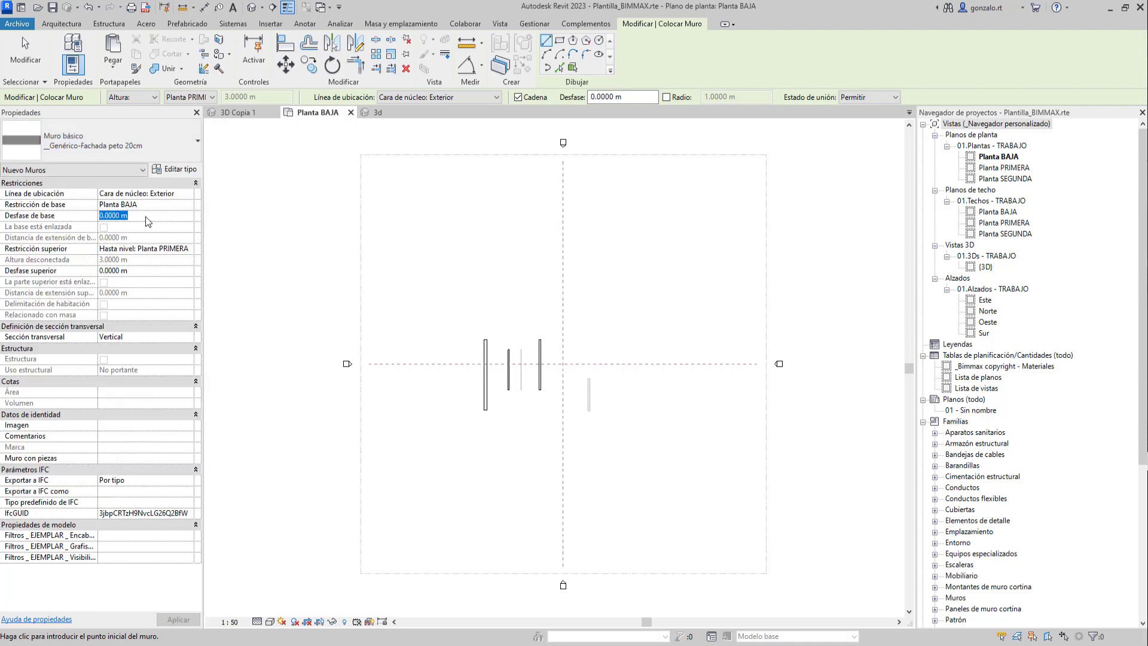
type("-0.4")
key("Return")
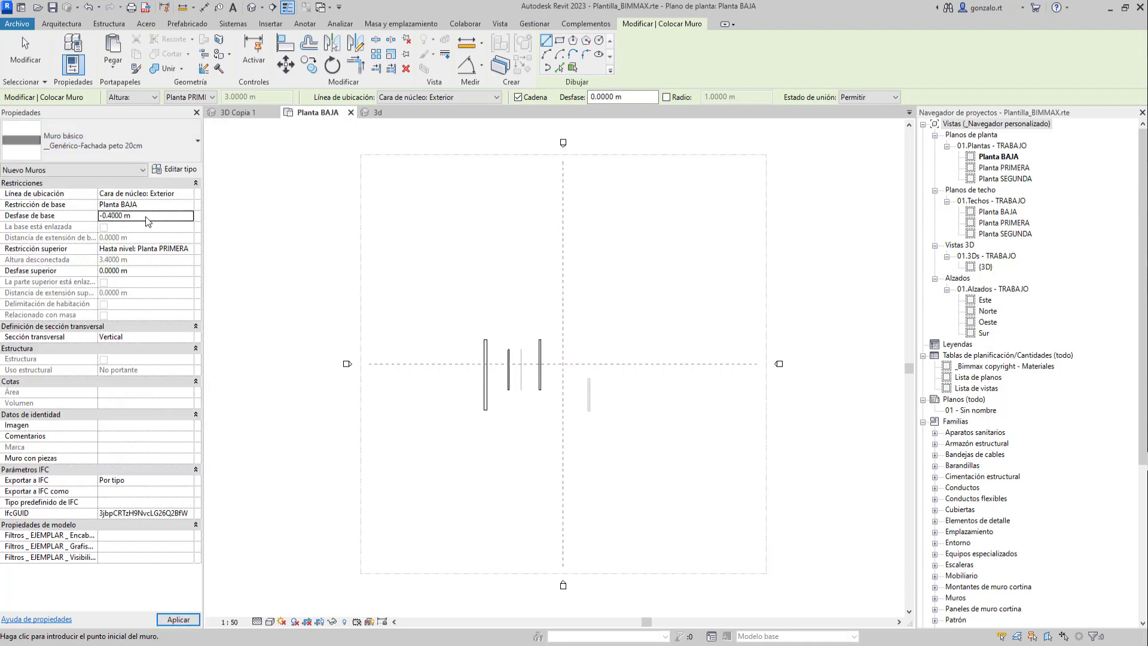
left_click(191, 251)
left_click(159, 273)
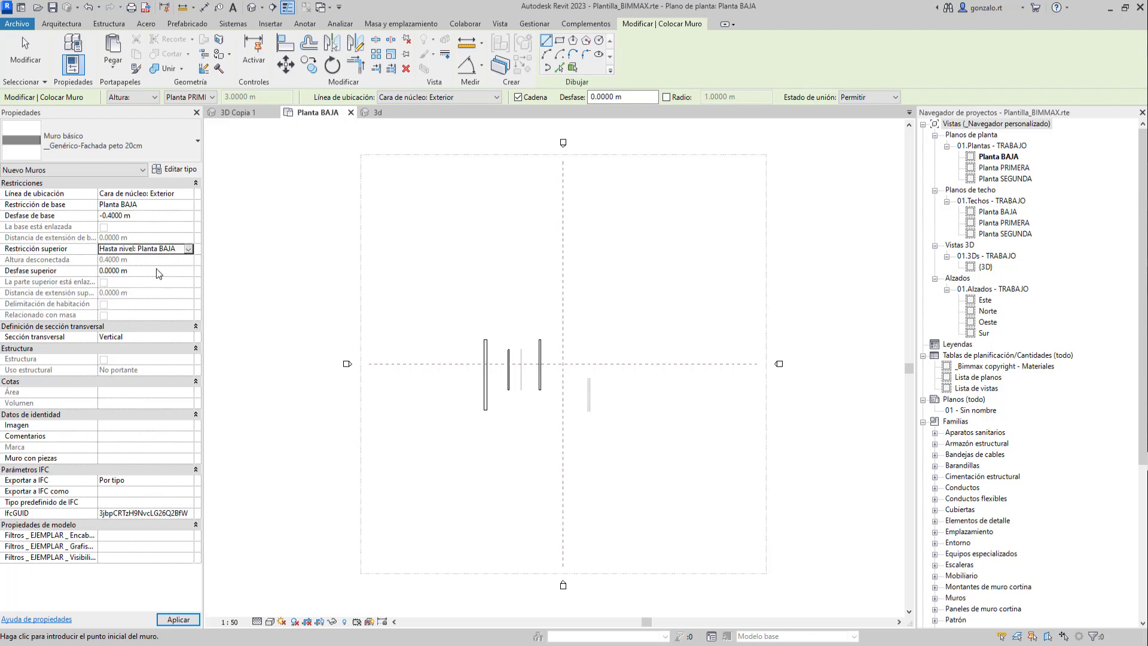
left_click(145, 273)
type("1")
key("Return")
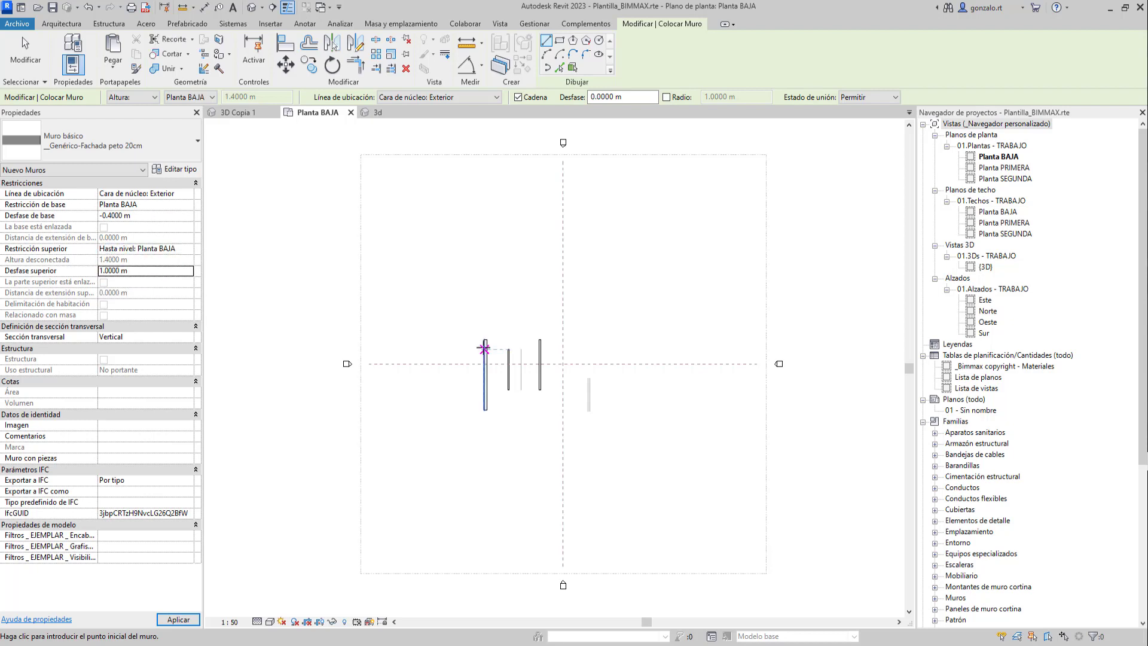
- Draw a short vertical parapet wall between the communications wall and the vertical dashed line
left_click(556, 378)
left_click(556, 354)
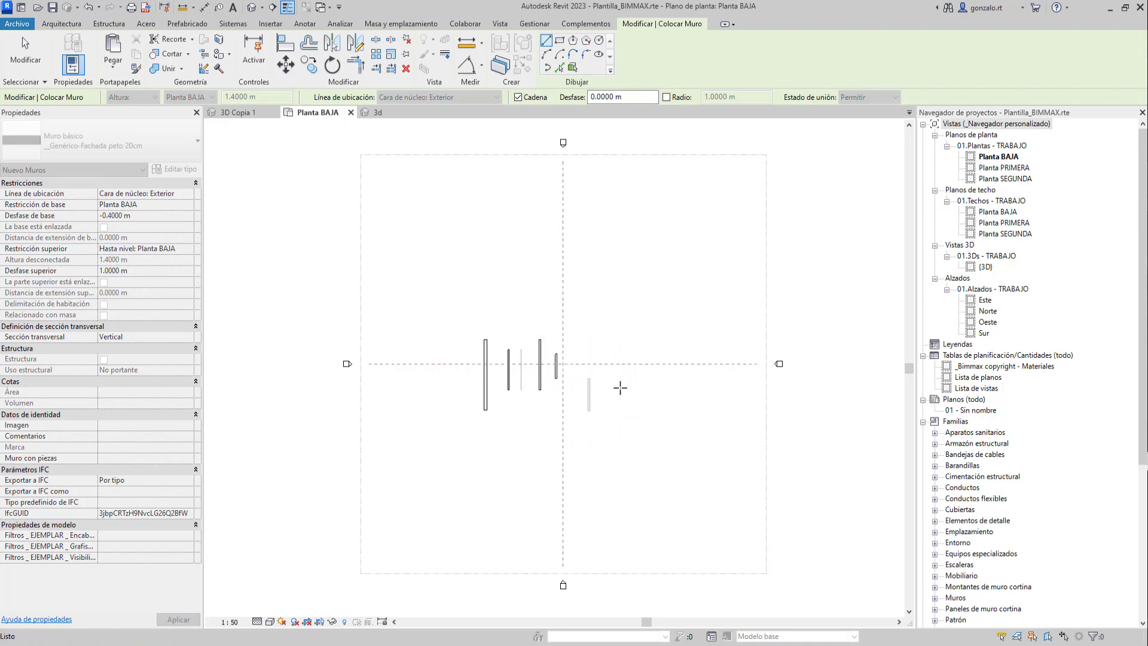
key("Escape")
key("Escape")
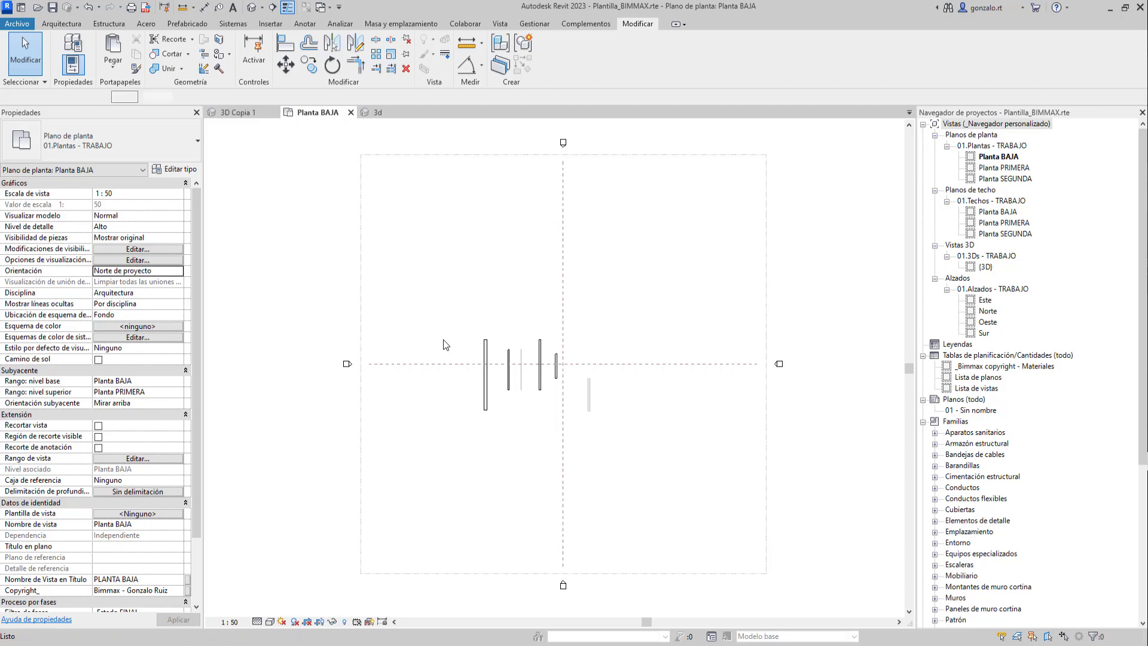
- Draw a vertical __Genérico-Fachada 30cm wall to the left of all the existing walls, keeping its remembered offsets and location line
key("w")
key("a")
left_click(146, 138)
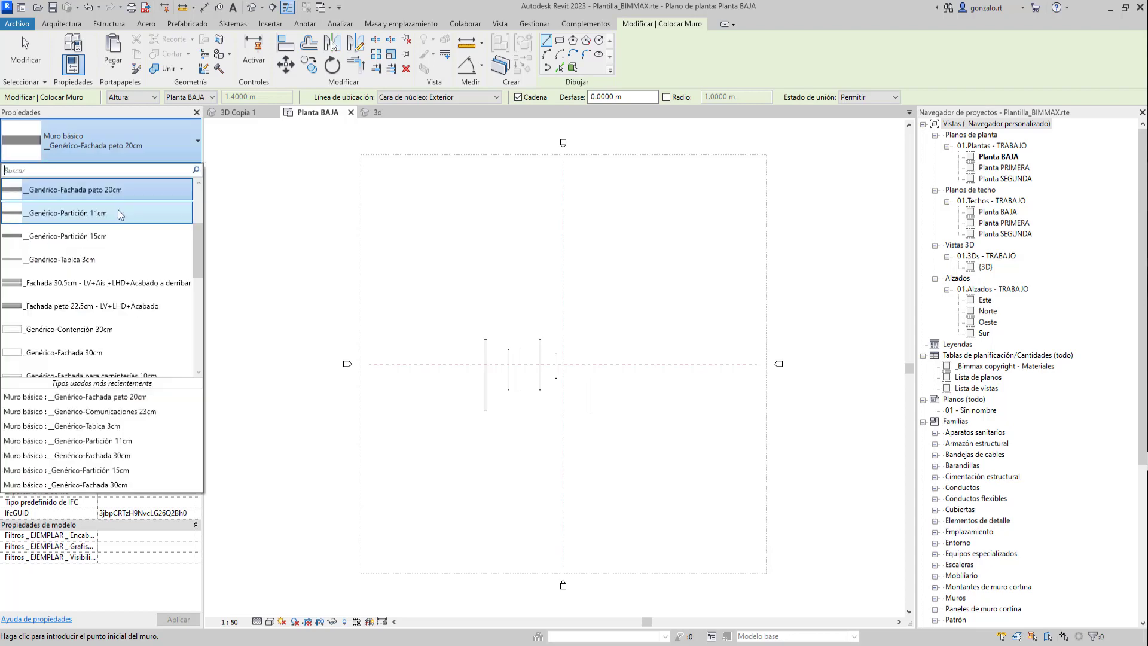
left_click(113, 352)
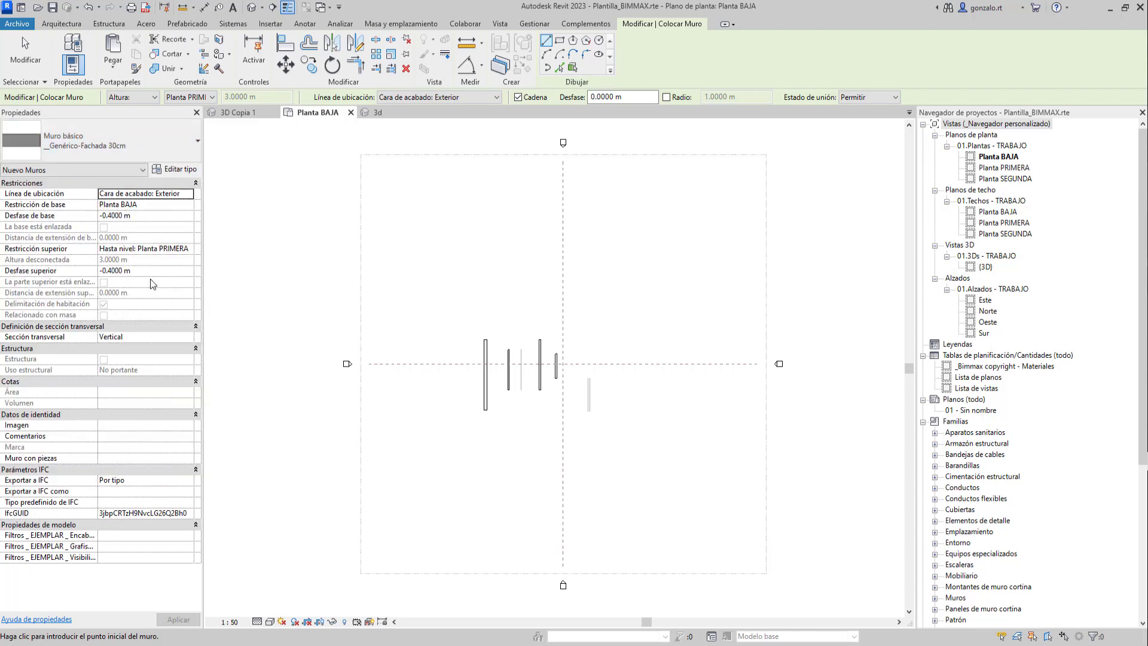
left_click(441, 390)
left_click(442, 345)
key("Escape")
key("Escape")
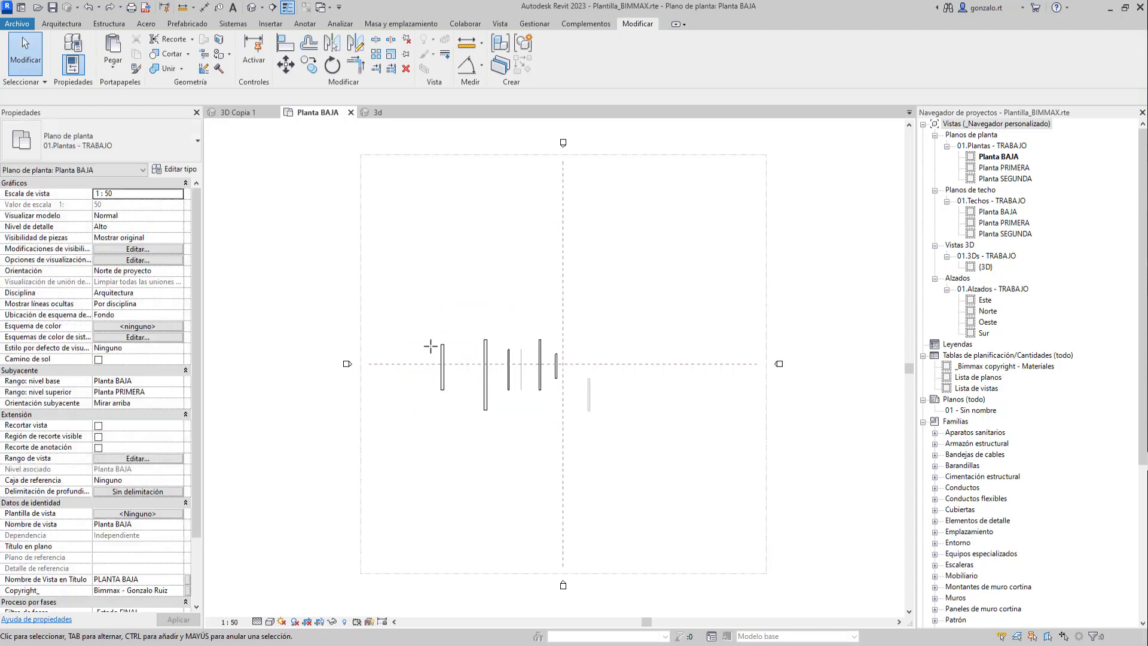
- Delete all the sample walls from the Planta BAJA plan
left_click_drag(393, 282, 643, 462)
key("Delete")
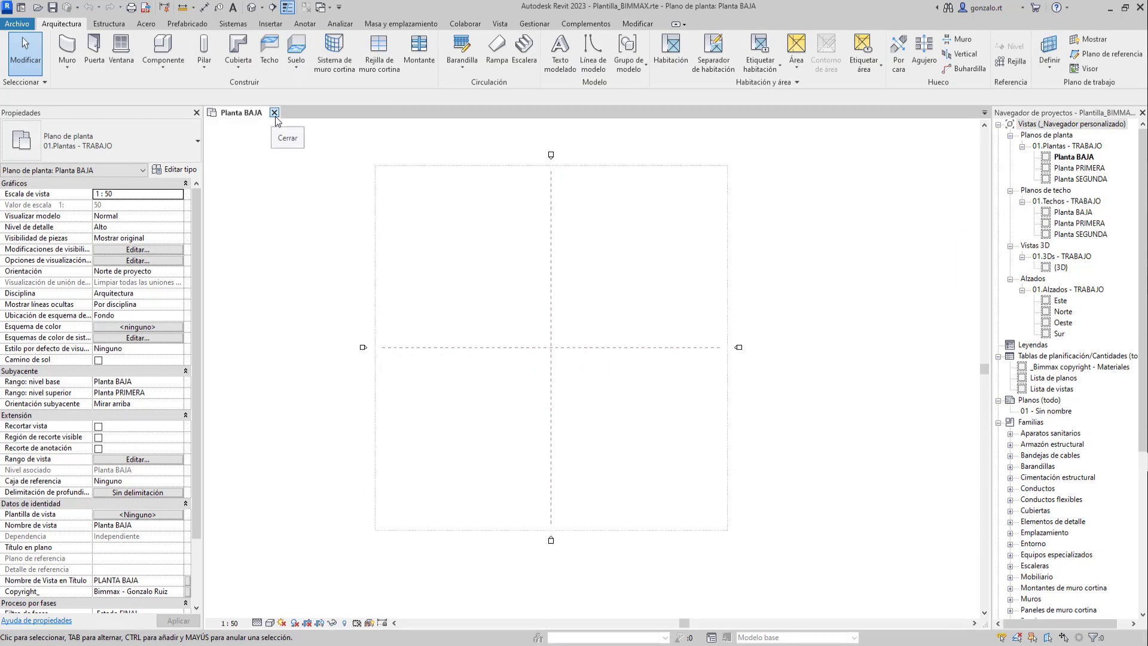
- Close the template and create a new project based on Plantilla_BIMMAX
left_click(273, 112)
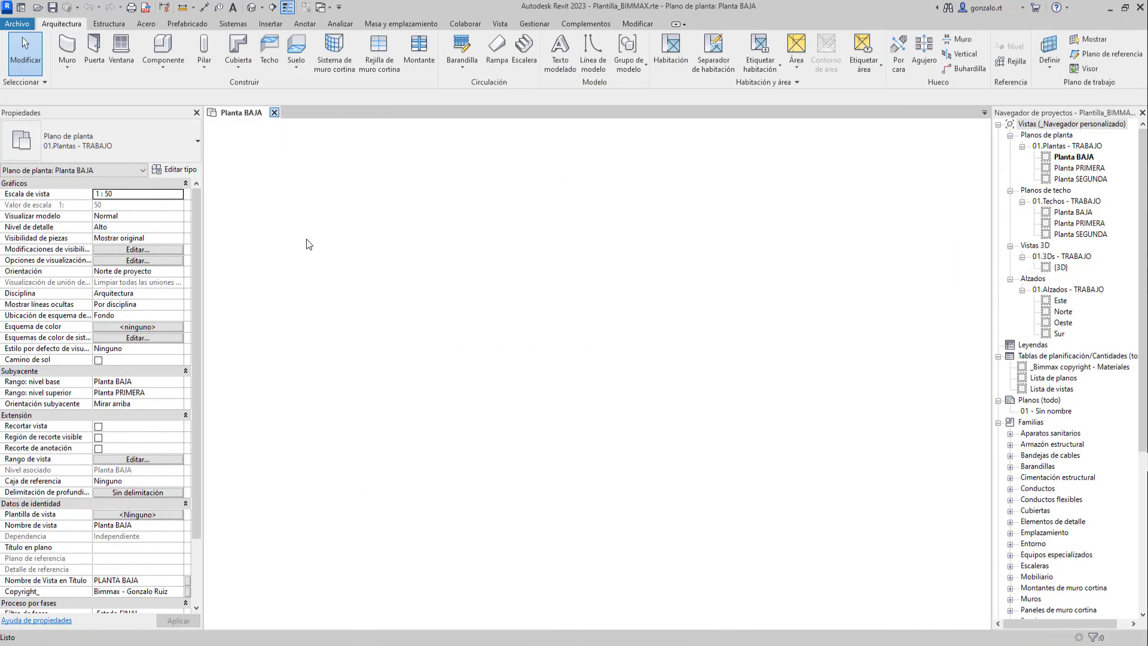
left_click(82, 180)
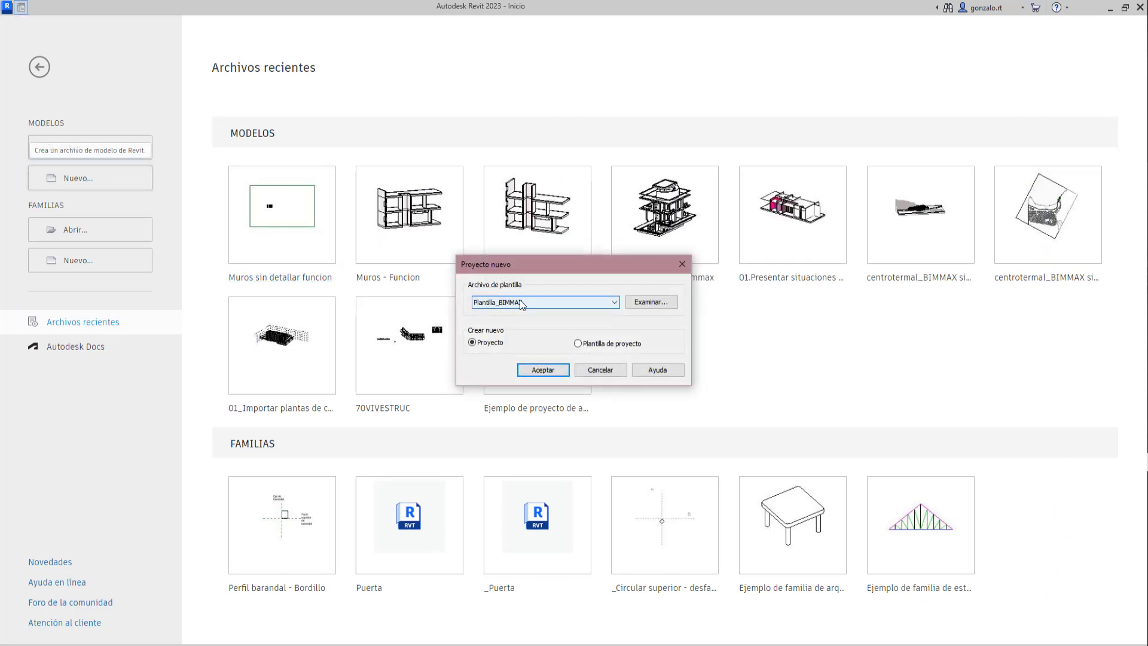
left_click(543, 370)
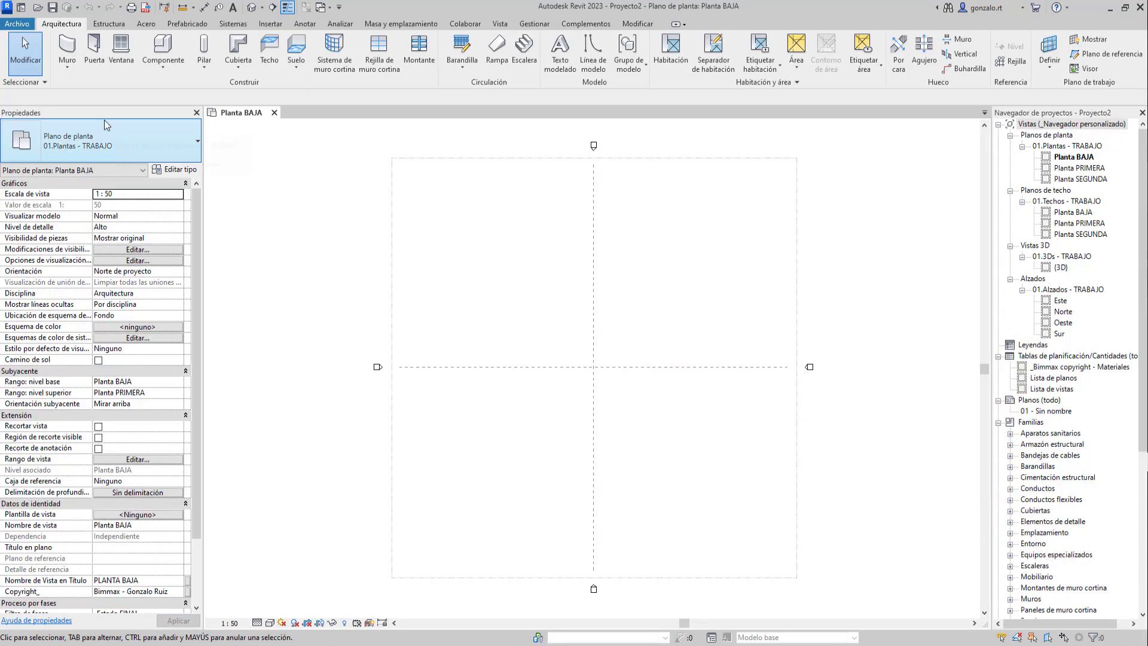
- Draw a stepped chain of four __Genérico-Fachada 30cm walls, with the short middle segments about 7.1 m and 4.45 m long
left_click(61, 65)
left_click(90, 88)
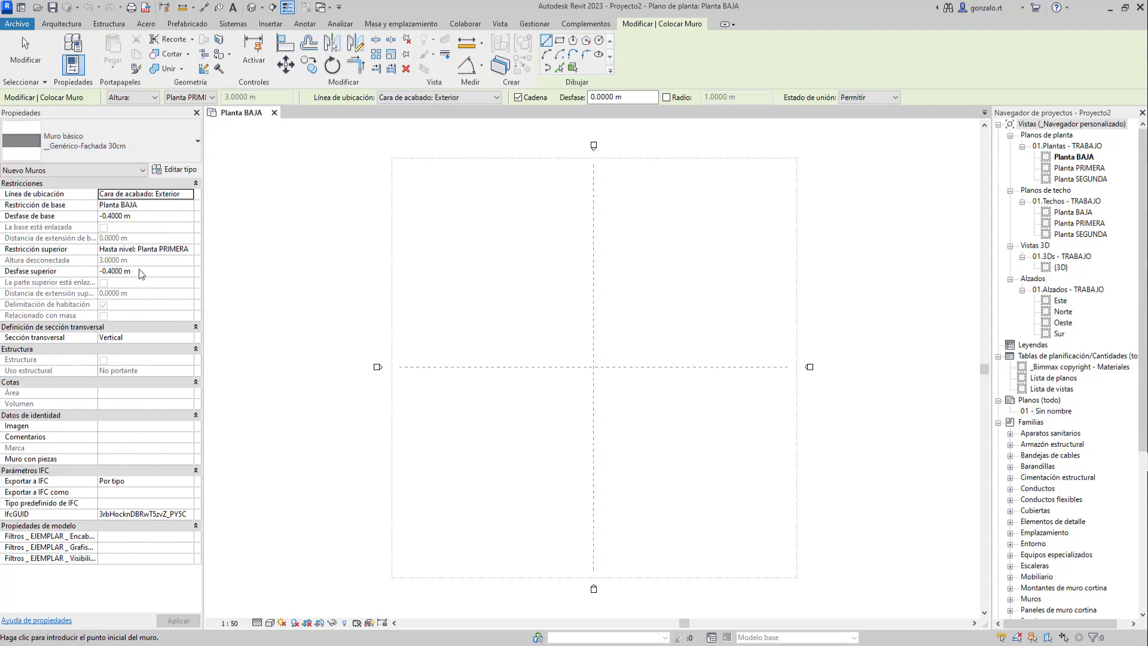
left_click(469, 427)
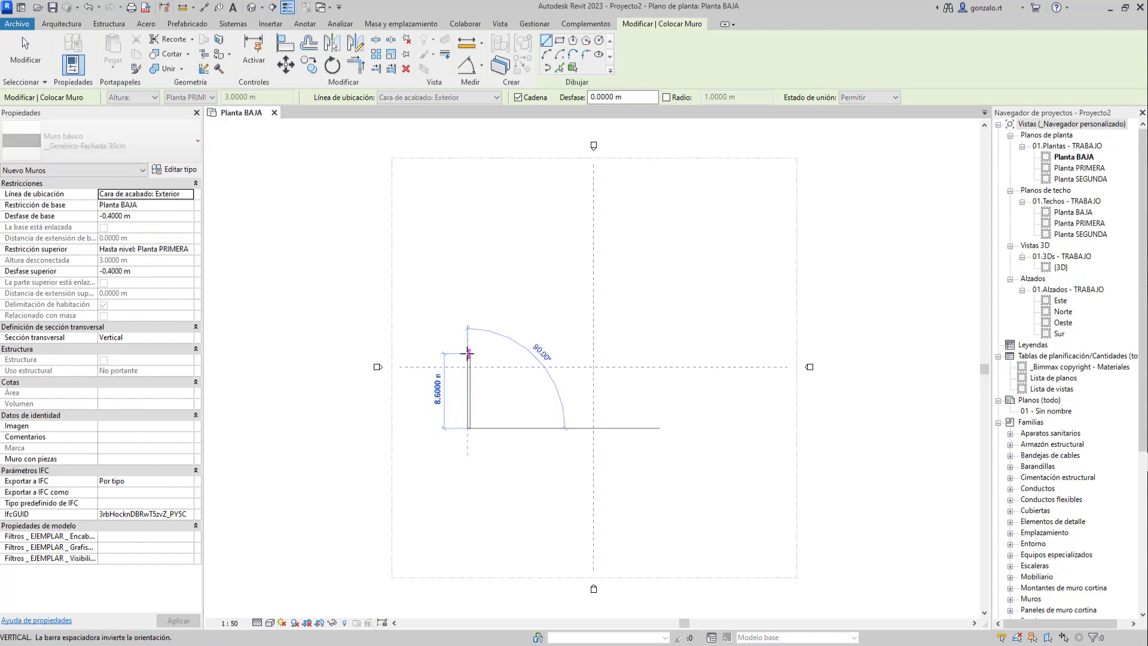
left_click(469, 344)
left_click(531, 307)
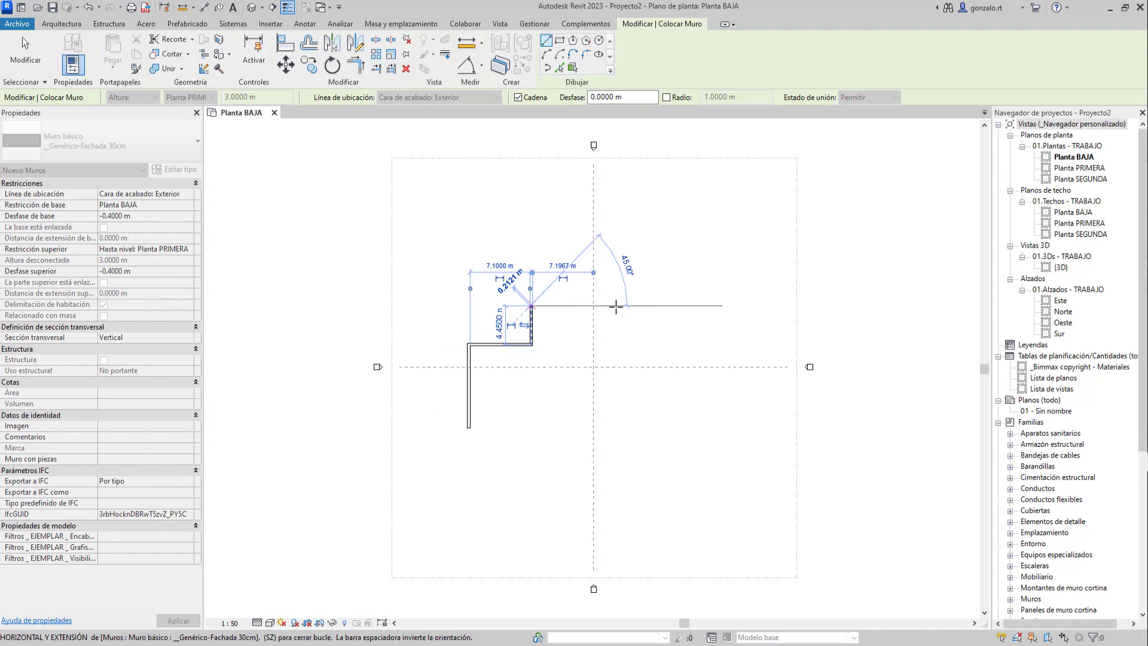
left_click(685, 306)
key("Escape")
key("Escape")
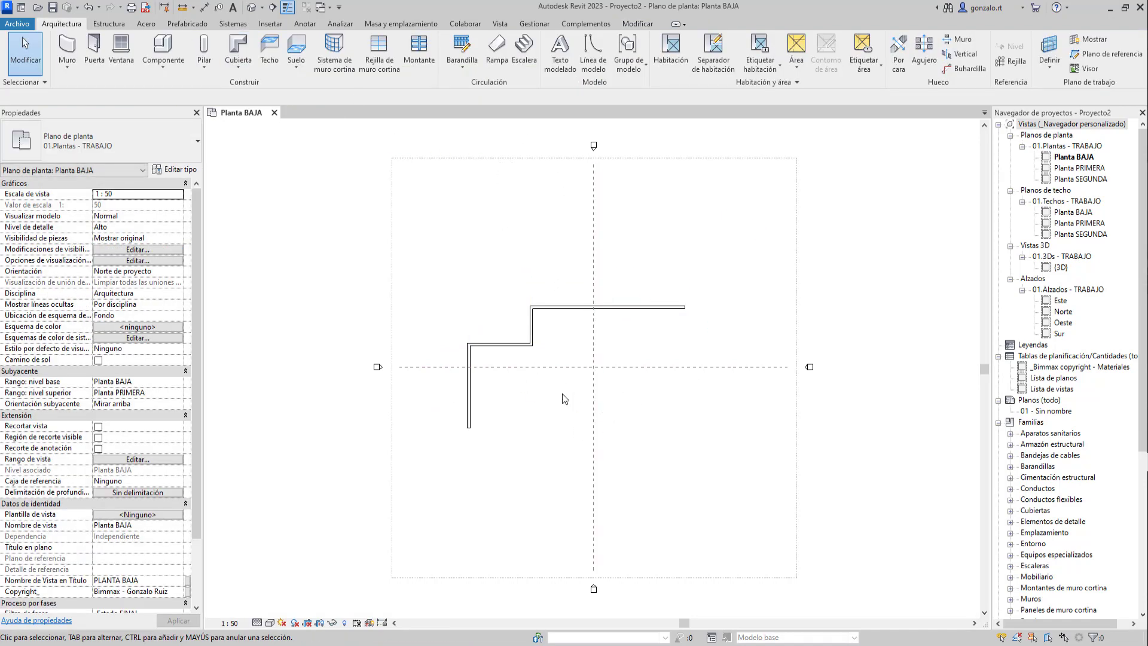
- Create a rectangular __Genérico-Suelo 40cm floor about 6.7 m deep on Planta BAJA, below the stepped façade walls
left_click(295, 68)
left_click(313, 81)
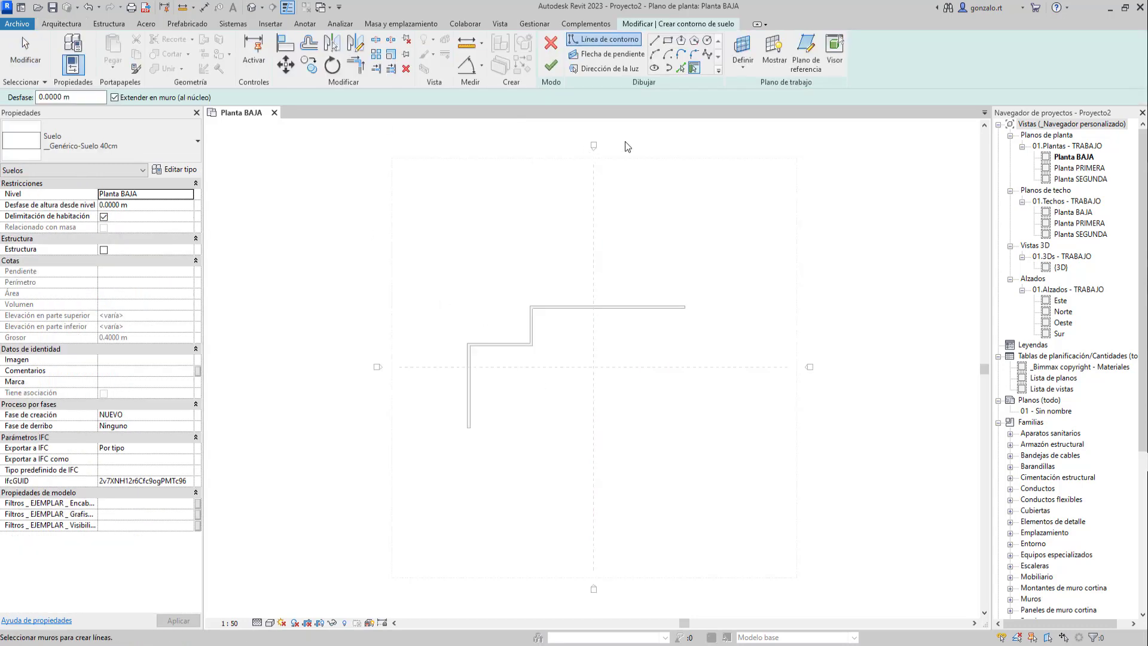
left_click(669, 40)
left_click(506, 360)
left_click(658, 417)
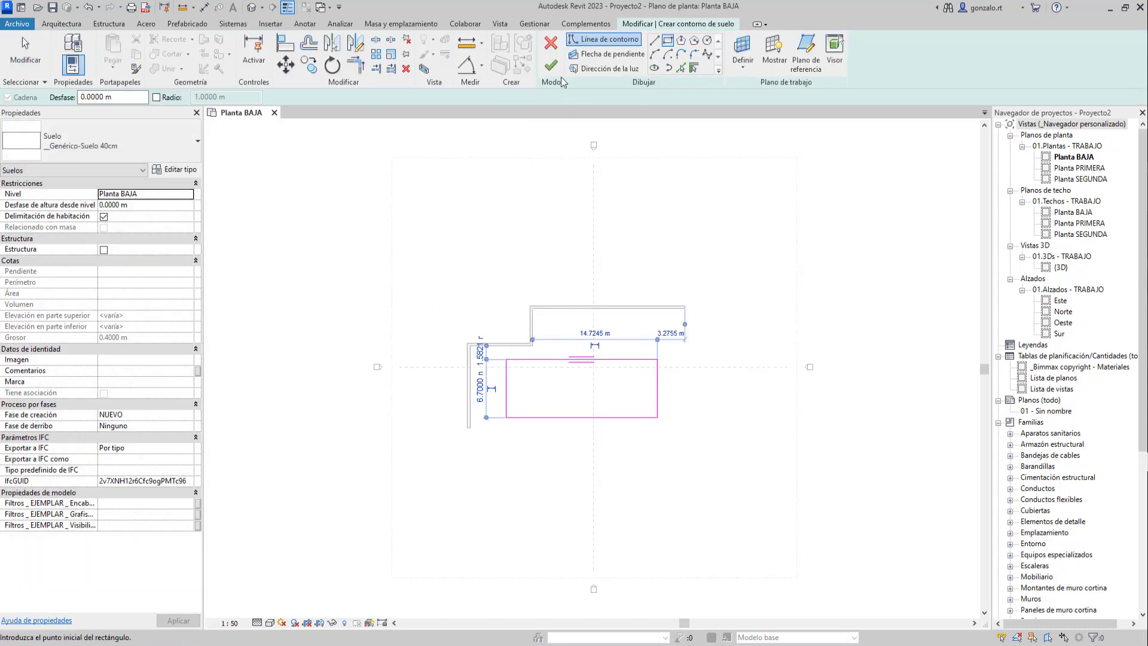
left_click(551, 65)
left_click(482, 329)
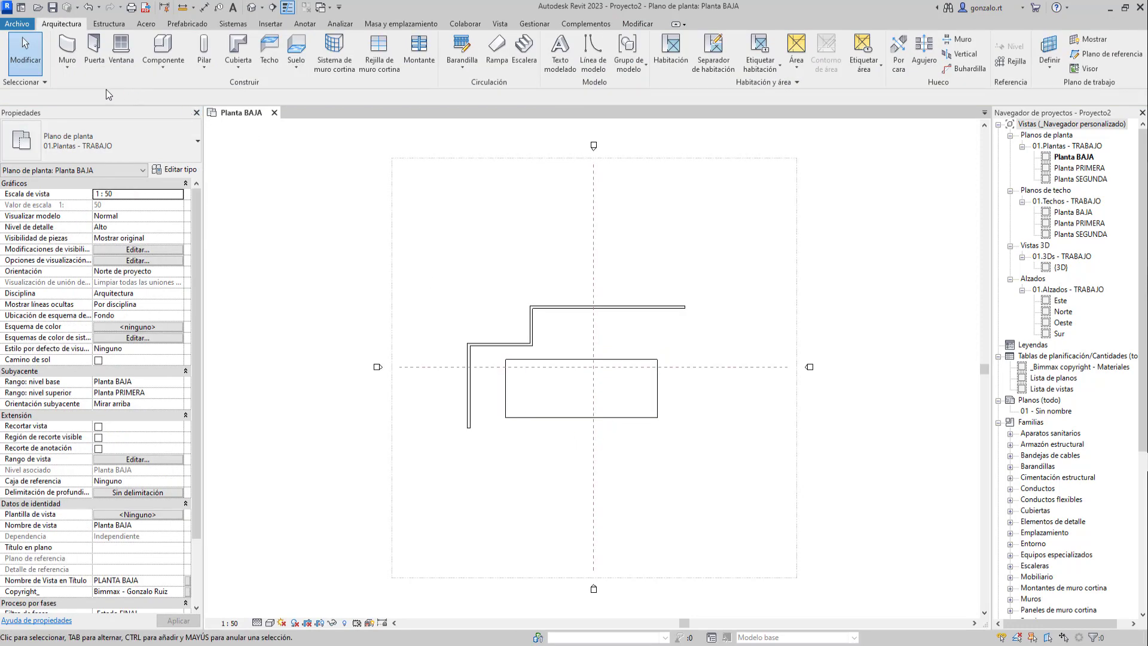
- Place four 0.2 x 0.2 m rectangular architectural columns: two within the floor, one below it and one above it near the façade
left_click(205, 70)
left_click(231, 114)
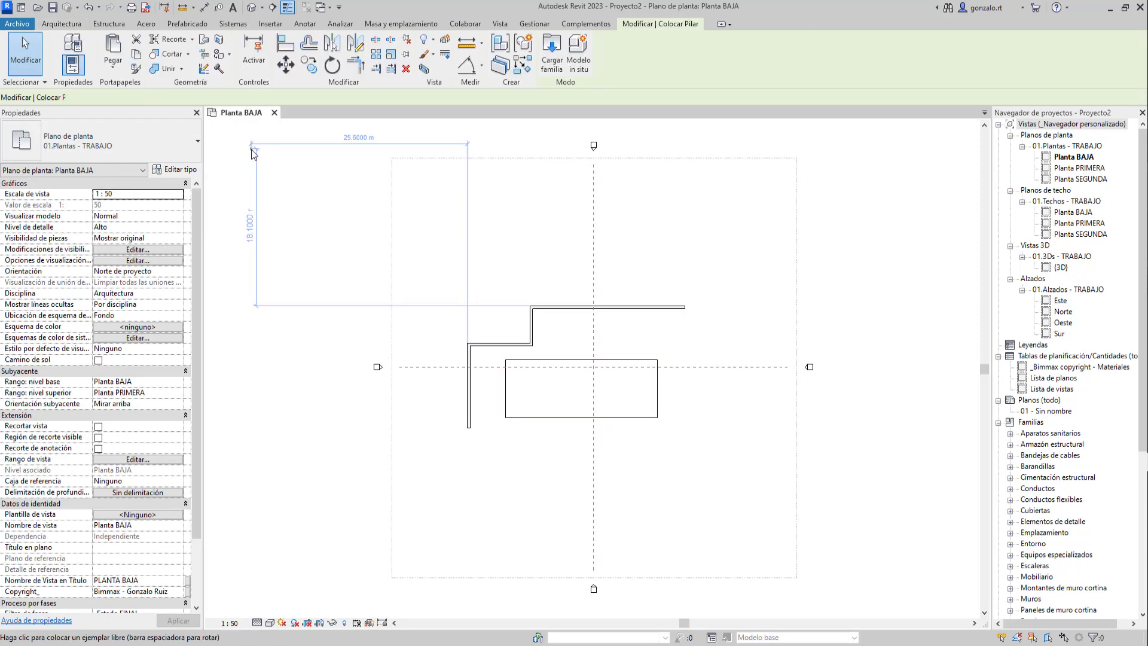
left_click(552, 437)
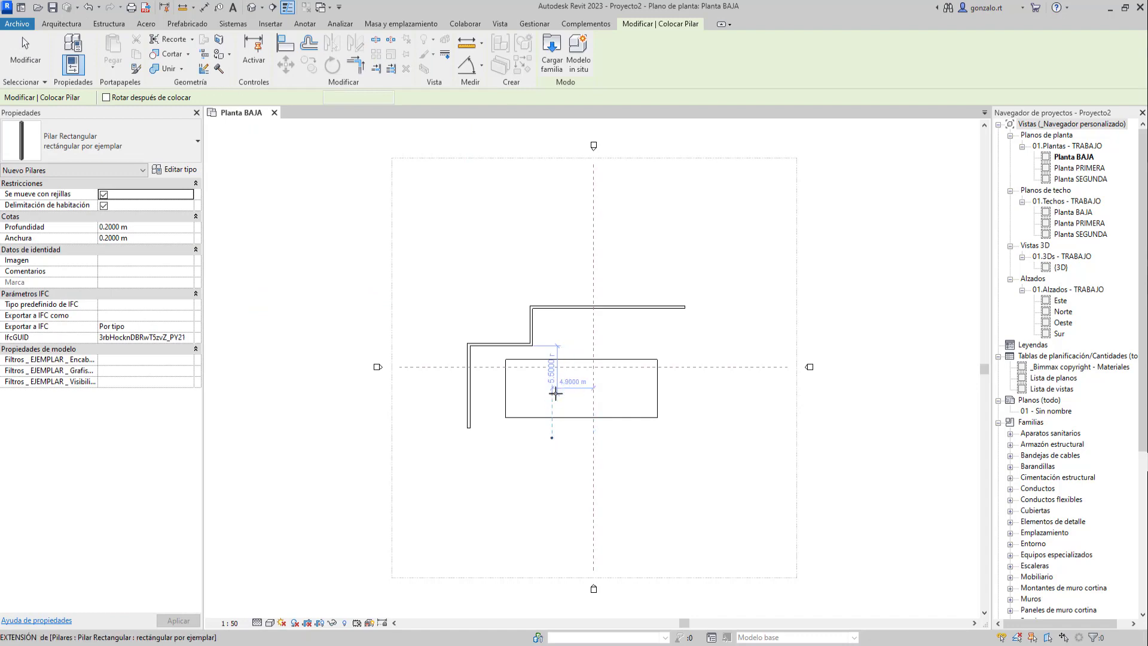
left_click(552, 393)
left_click(640, 330)
scroll(676, 400, "up", 1)
key("Escape")
key("Escape")
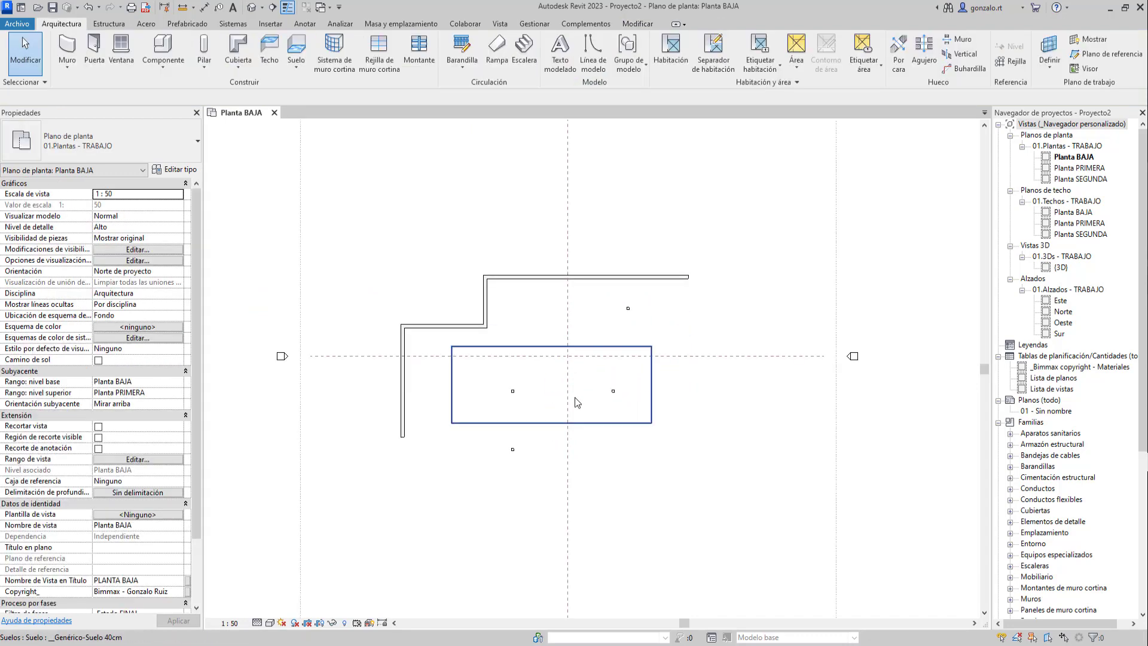
- Draw a __Genérico-Fachada peto 20cm wall along the floor's left edge and display the model in the {3D} view
key("w")
key("a")
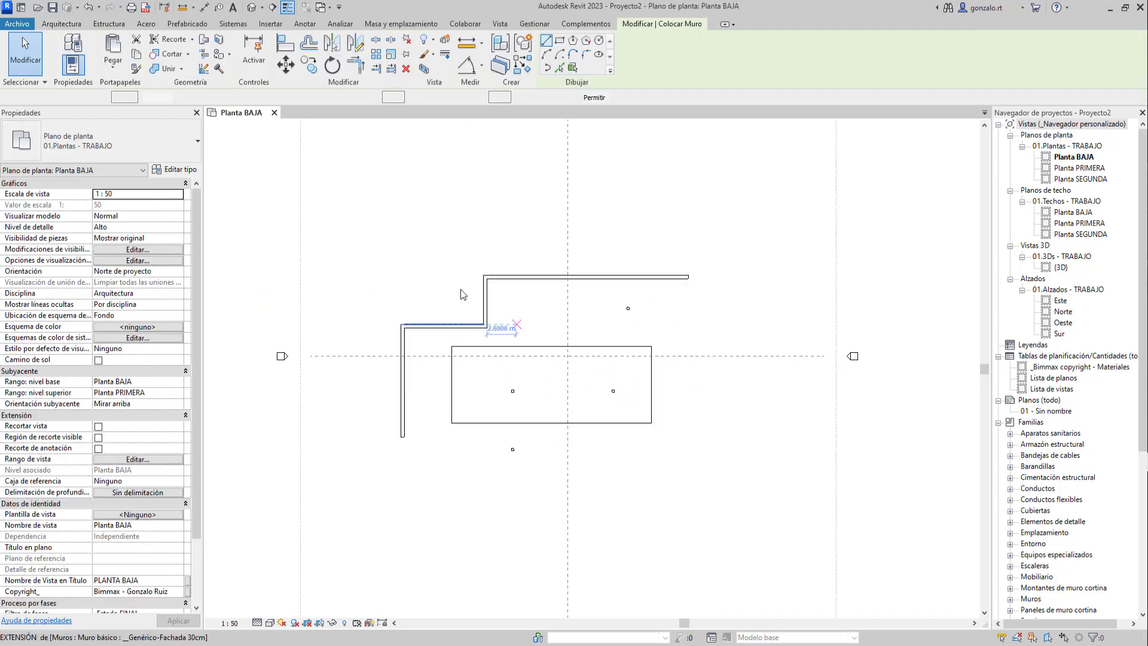
left_click(106, 150)
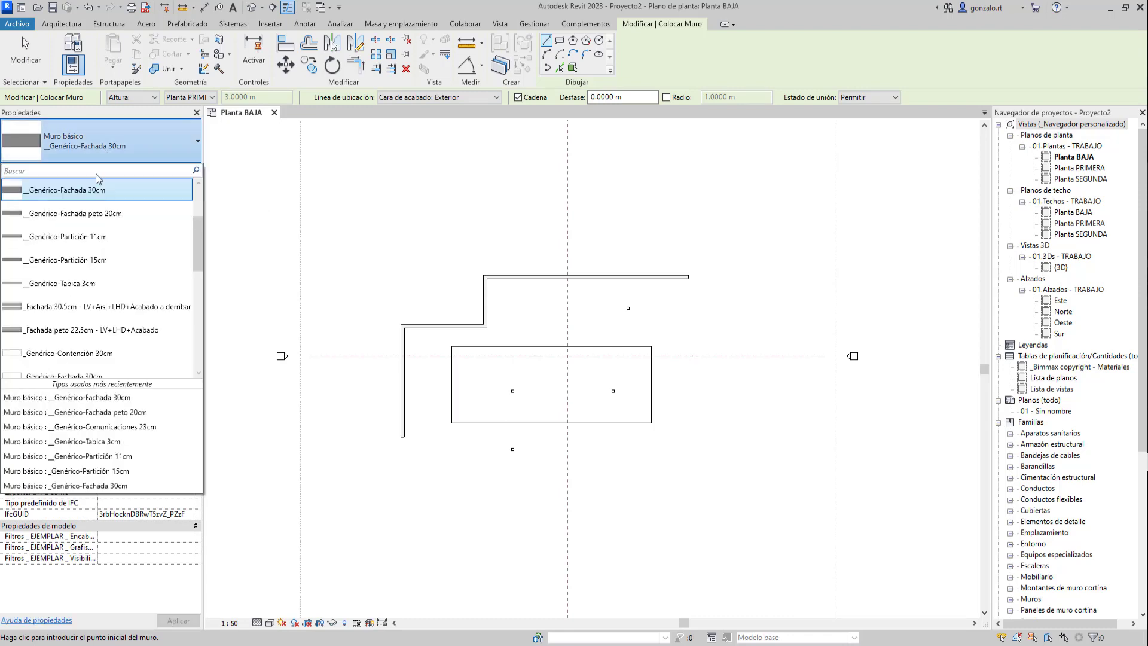
left_click(90, 216)
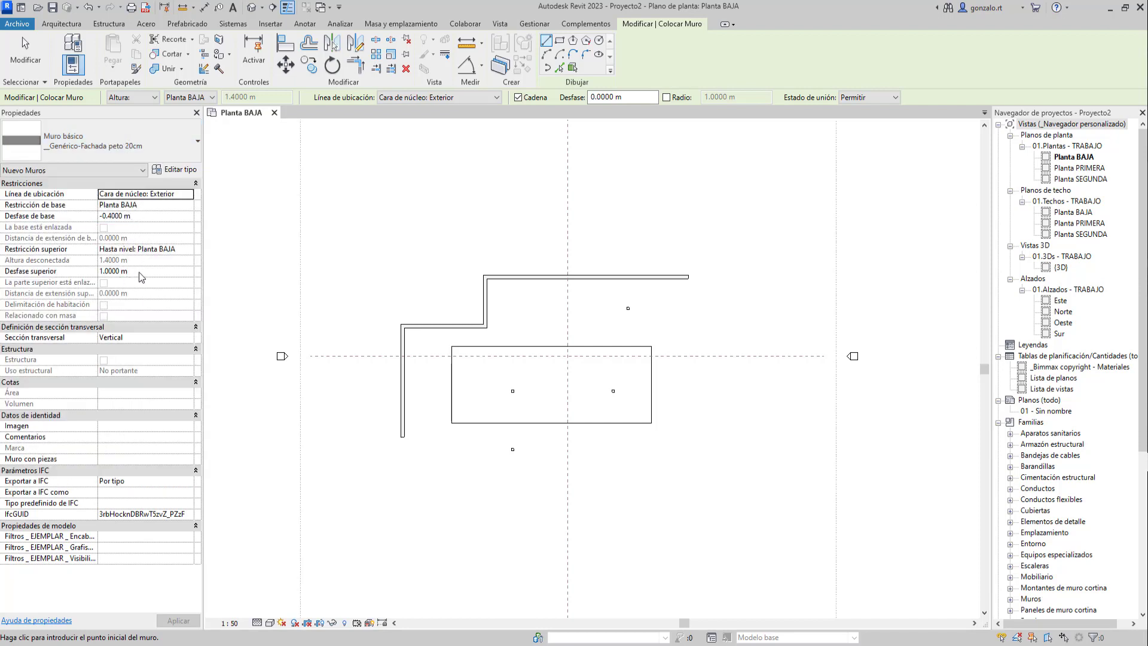
left_click(453, 423)
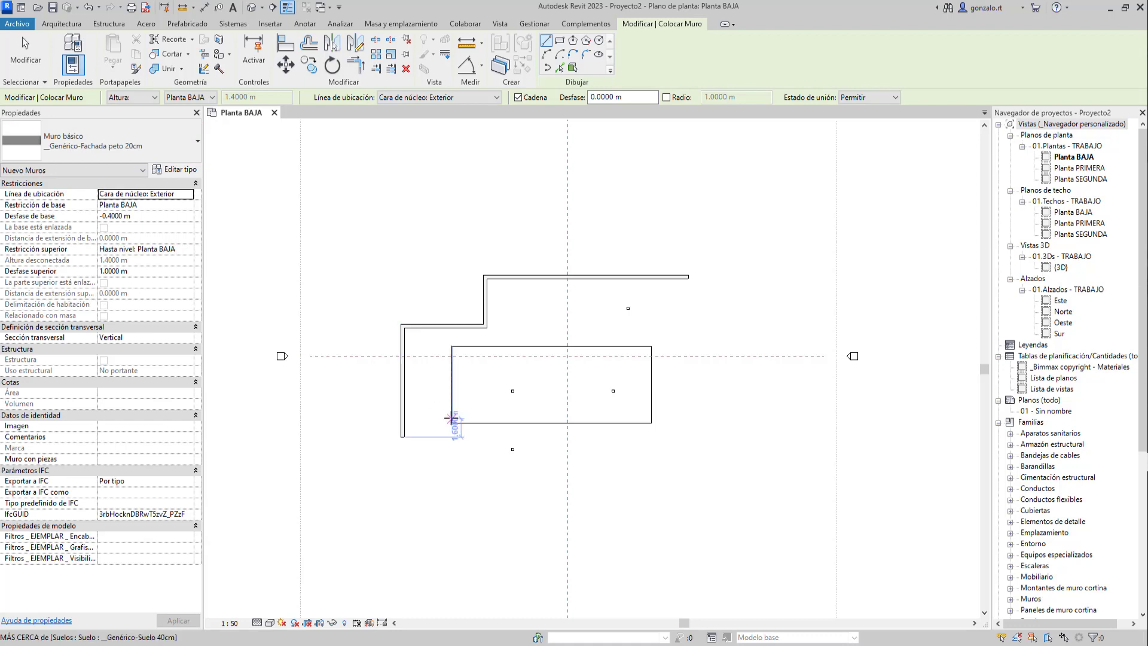
key("Escape")
key("Escape")
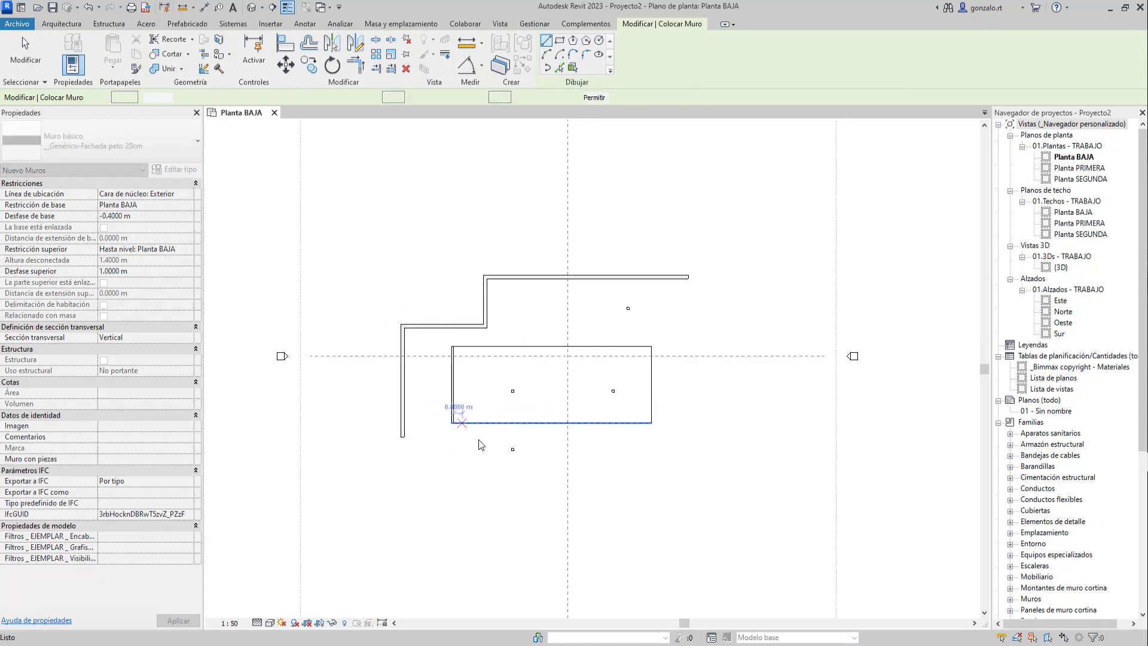
key("3")
key("d")
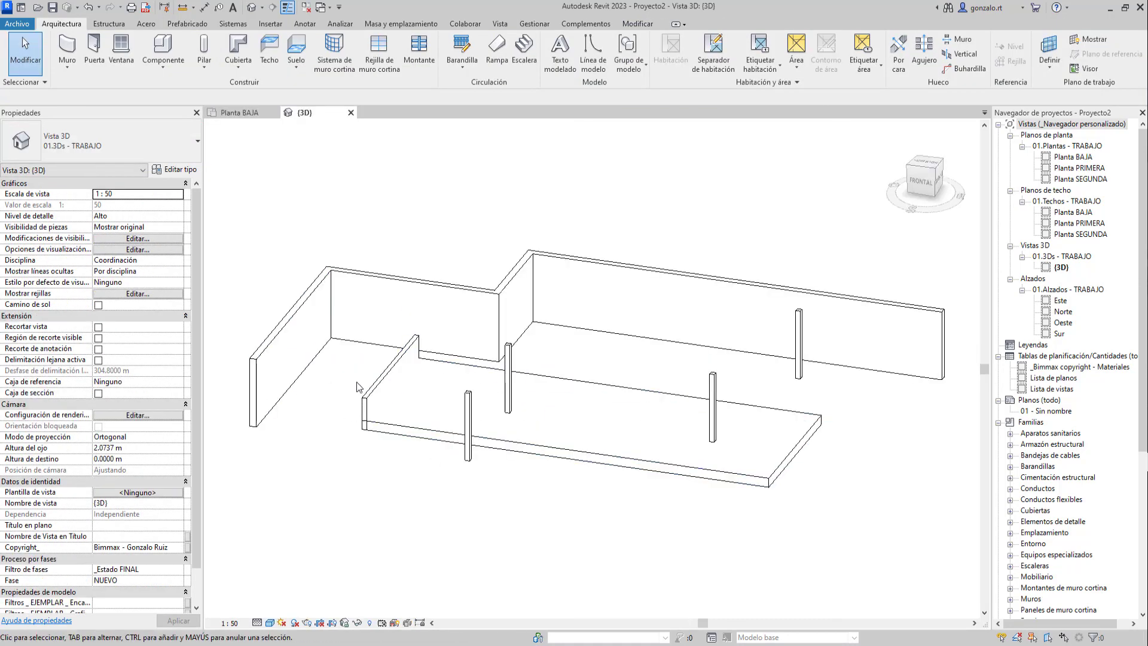